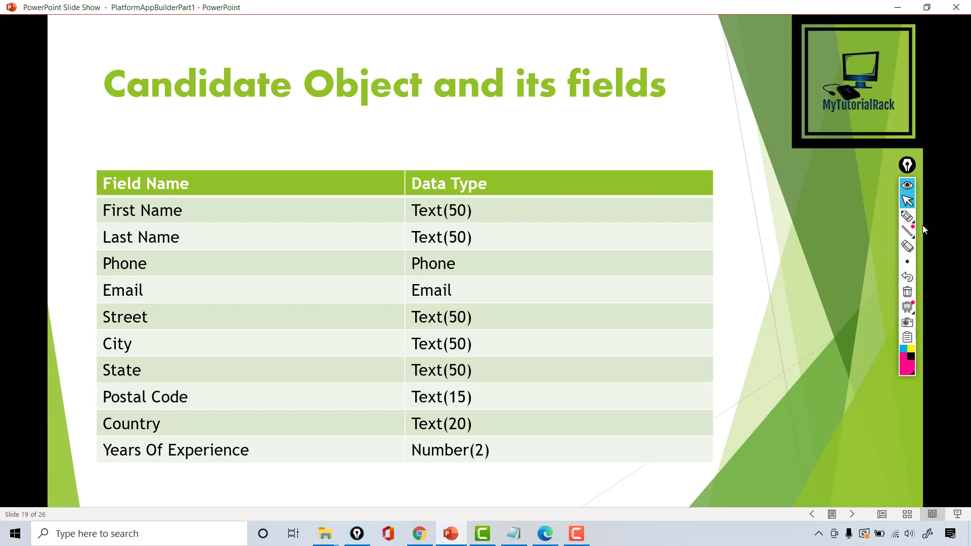
# Ink-annotate the First Name (50) and Email fields on the slide, then erase the ink
pyautogui.click(908, 216)
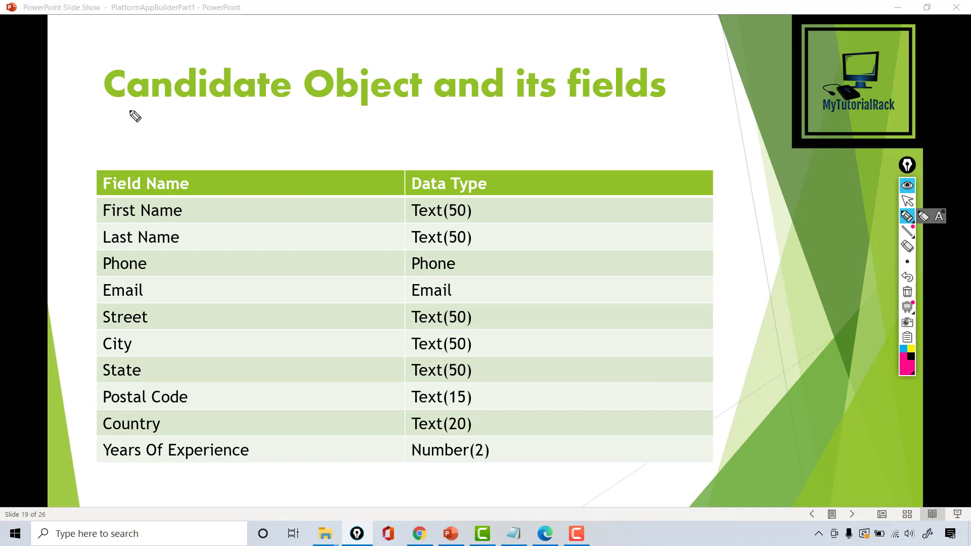
pyautogui.moveTo(116, 123)
pyautogui.mouseDown()
pyautogui.moveTo(109, 140)
pyautogui.moveTo(133, 143)
pyautogui.moveTo(153, 126)
pyautogui.mouseUp()
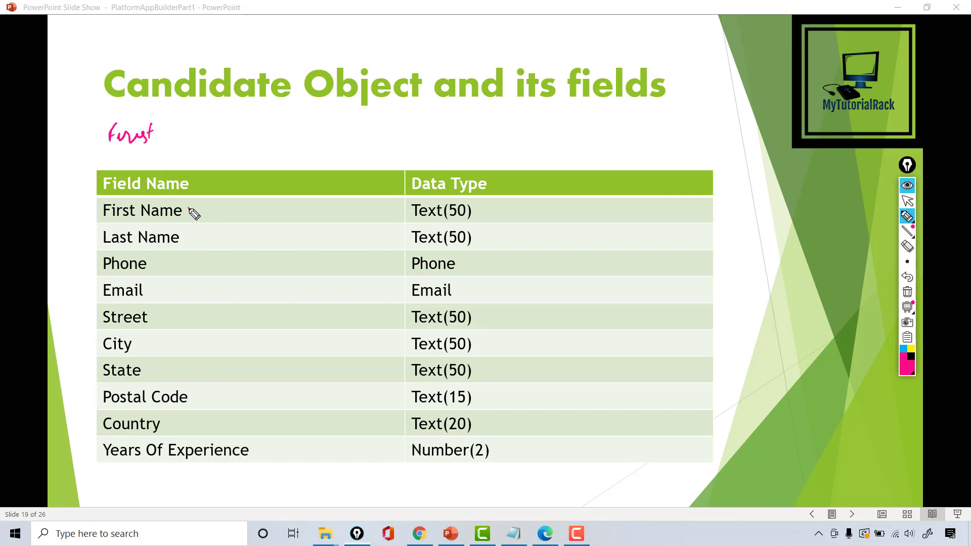
pyautogui.moveTo(188, 210)
pyautogui.mouseDown()
pyautogui.moveTo(205, 207)
pyautogui.moveTo(205, 230)
pyautogui.mouseUp()
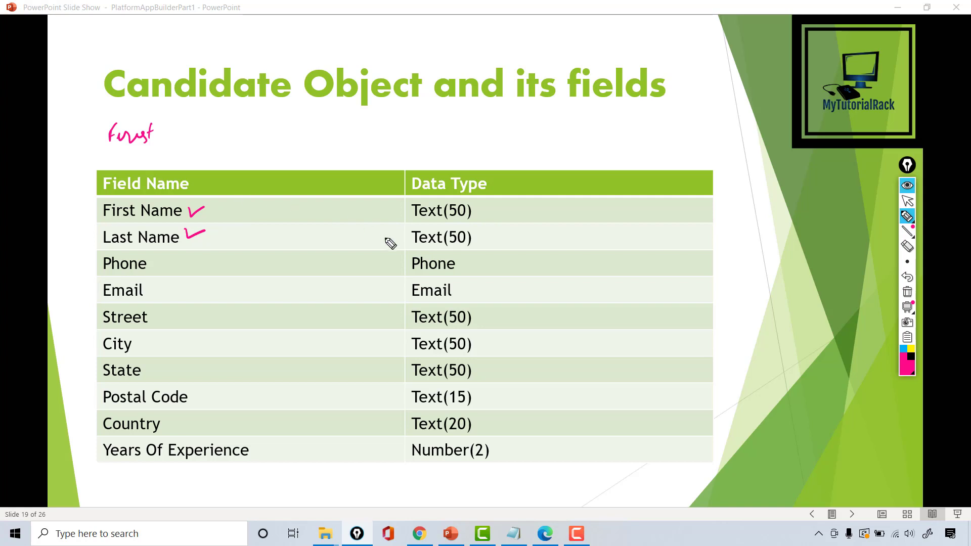
pyautogui.moveTo(451, 219)
pyautogui.mouseDown()
pyautogui.moveTo(481, 219)
pyautogui.moveTo(455, 202)
pyautogui.moveTo(446, 218)
pyautogui.mouseUp()
pyautogui.moveTo(448, 219); pyautogui.dragTo(458, 217)
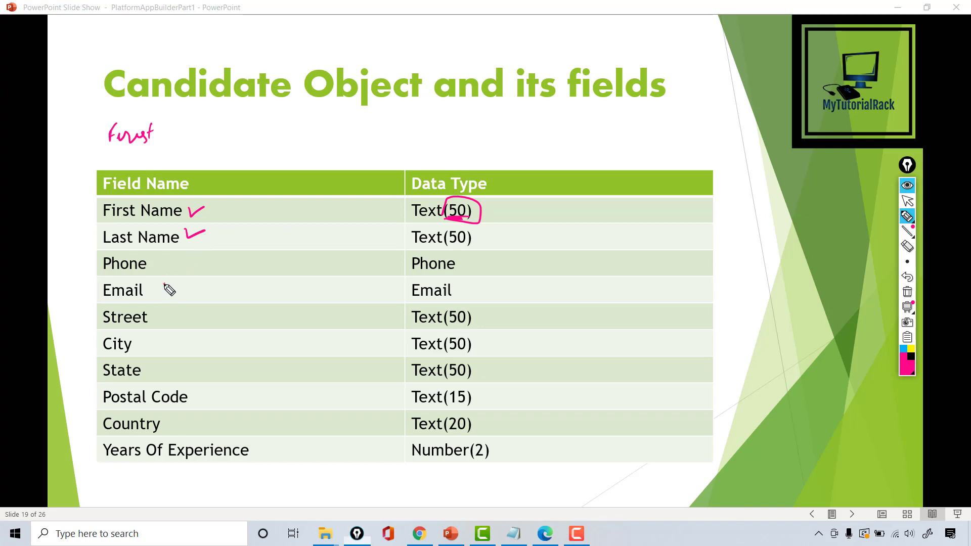
pyautogui.moveTo(164, 284); pyautogui.dragTo(187, 281)
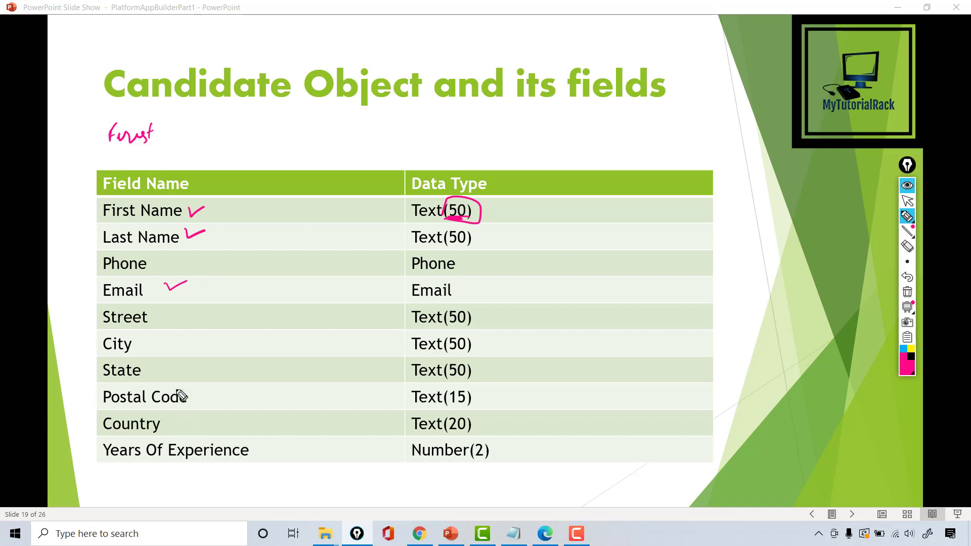
pyautogui.click(908, 292)
pyautogui.click(908, 201)
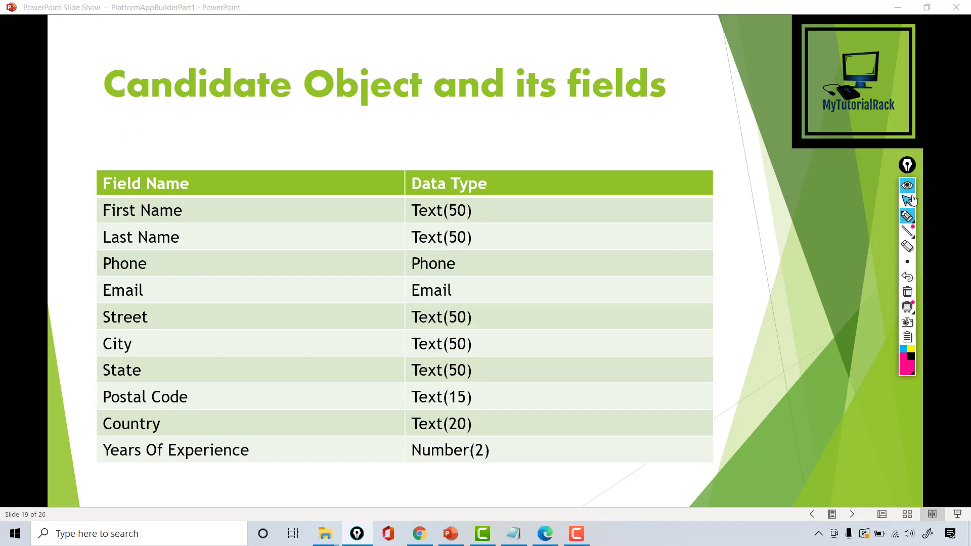
# On slide 20, mark up Encrypted, Education ('Picklist') and the Employed, US citizen and Visa fields
pyautogui.click(852, 514)
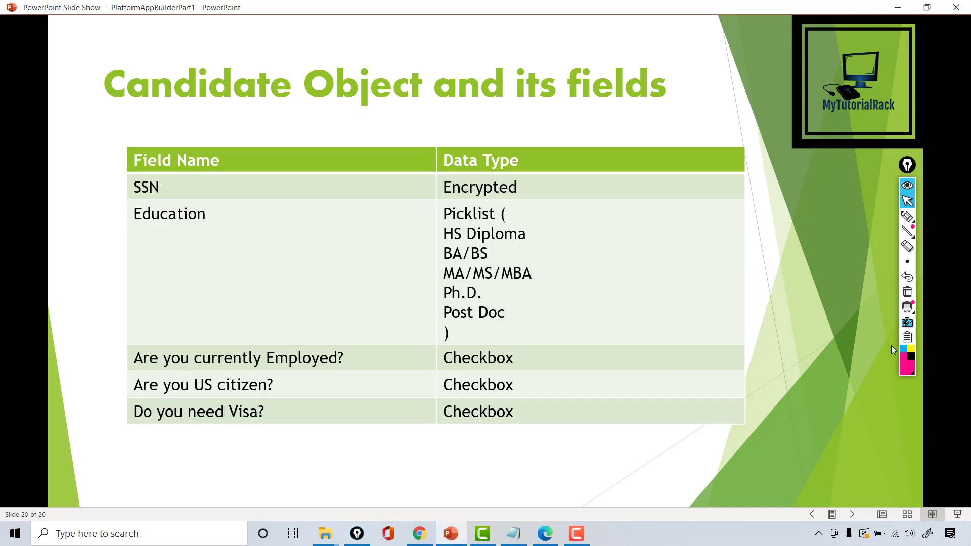
pyautogui.click(907, 216)
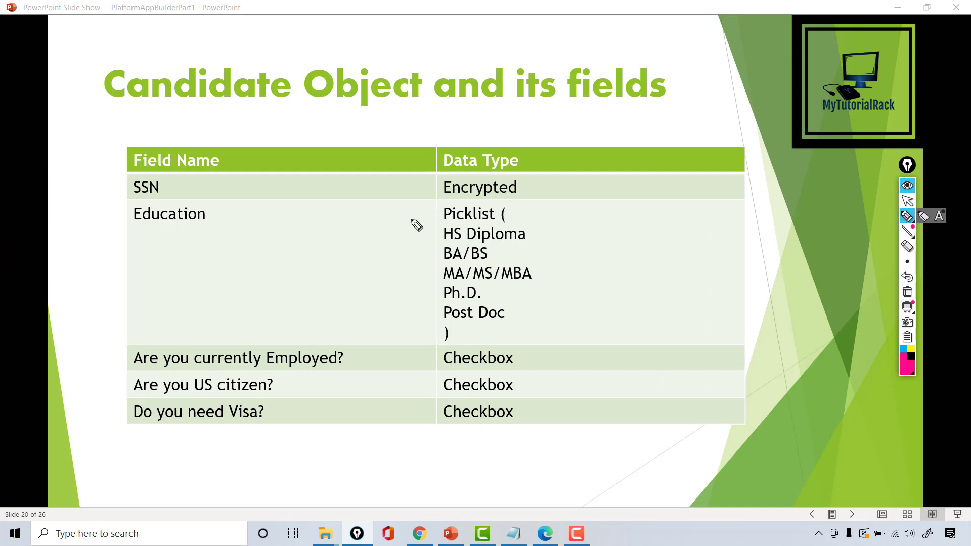
pyautogui.moveTo(442, 200); pyautogui.dragTo(479, 204)
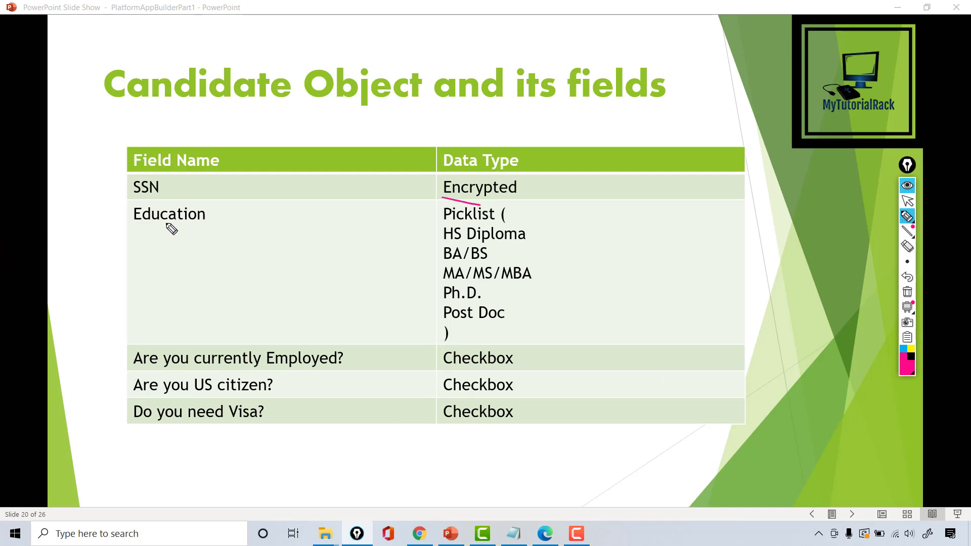
pyautogui.moveTo(129, 228); pyautogui.dragTo(200, 227)
pyautogui.moveTo(161, 247)
pyautogui.mouseDown()
pyautogui.moveTo(171, 277)
pyautogui.moveTo(184, 277)
pyautogui.mouseUp()
pyautogui.moveTo(188, 255); pyautogui.dragTo(187, 277)
pyautogui.moveTo(196, 259)
pyautogui.mouseDown()
pyautogui.moveTo(197, 278)
pyautogui.moveTo(210, 278)
pyautogui.mouseUp()
pyautogui.moveTo(227, 267)
pyautogui.mouseDown()
pyautogui.moveTo(221, 282)
pyautogui.moveTo(233, 283)
pyautogui.moveTo(248, 257)
pyautogui.mouseUp()
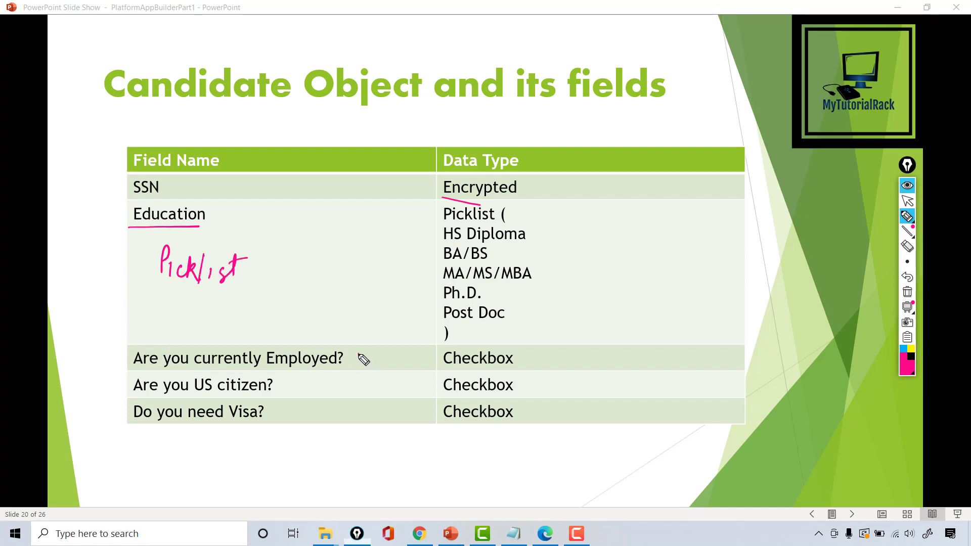
pyautogui.moveTo(358, 355); pyautogui.dragTo(384, 349)
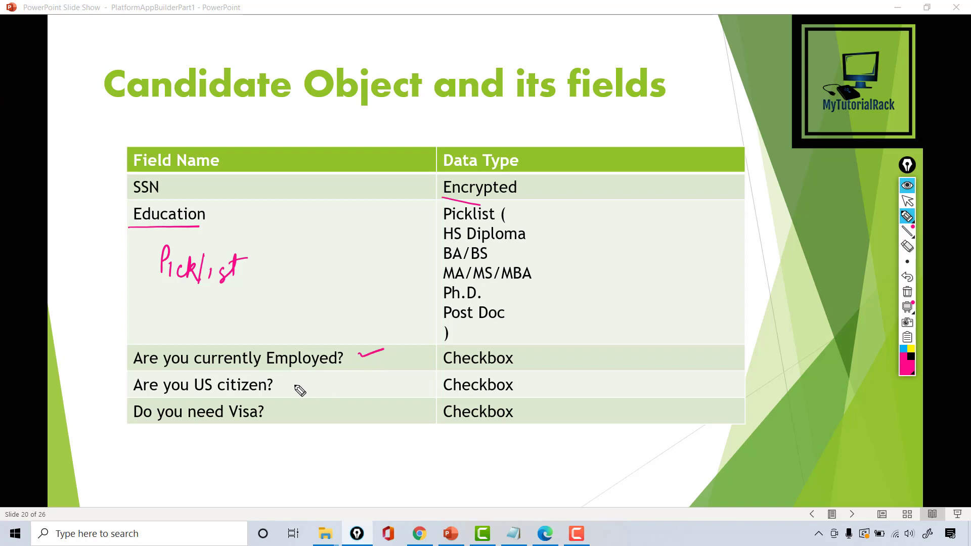
pyautogui.moveTo(294, 386); pyautogui.dragTo(323, 378)
pyautogui.moveTo(271, 405); pyautogui.dragTo(297, 397)
# Clear the ink, return to slide 19, and switch to Schema Builder in Chrome
pyautogui.click(906, 297)
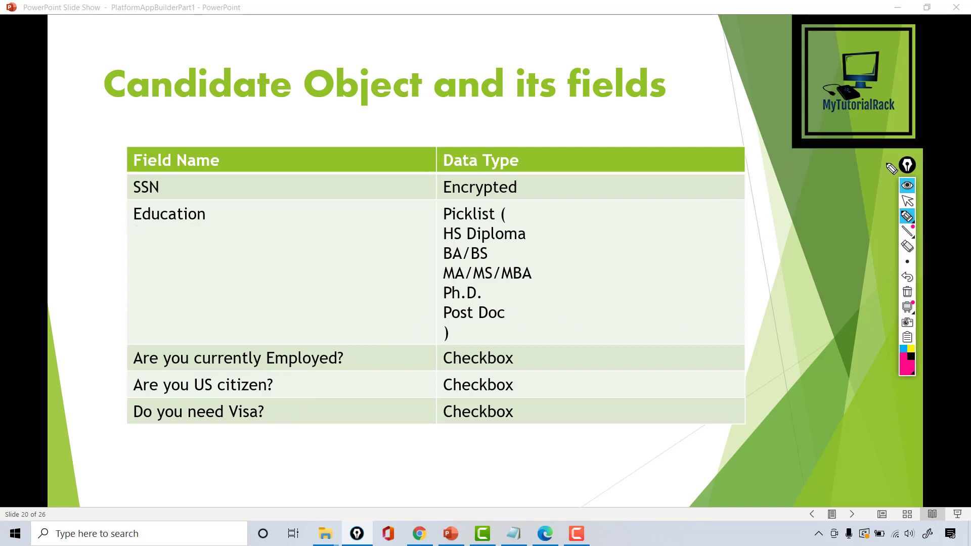
pyautogui.click(907, 201)
pyautogui.click(814, 514)
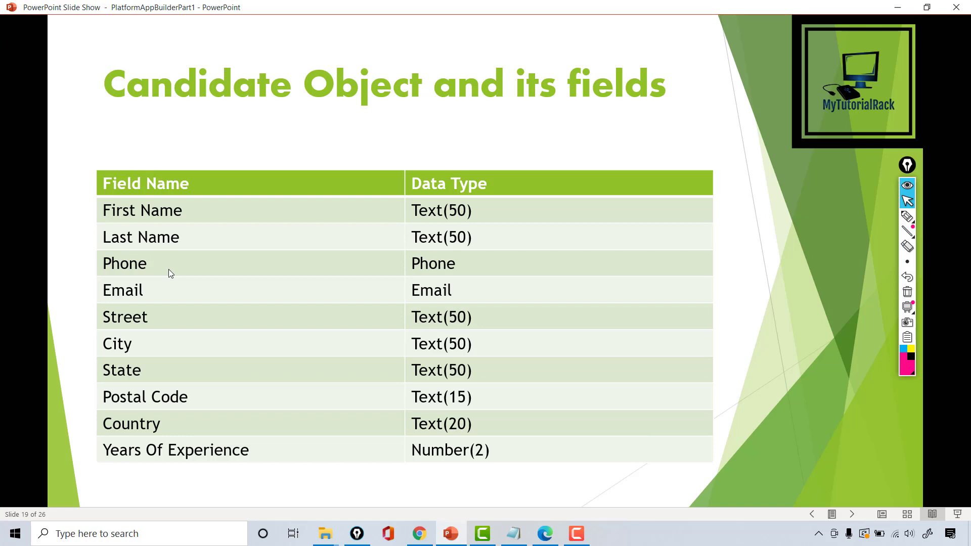
pyautogui.click(419, 534)
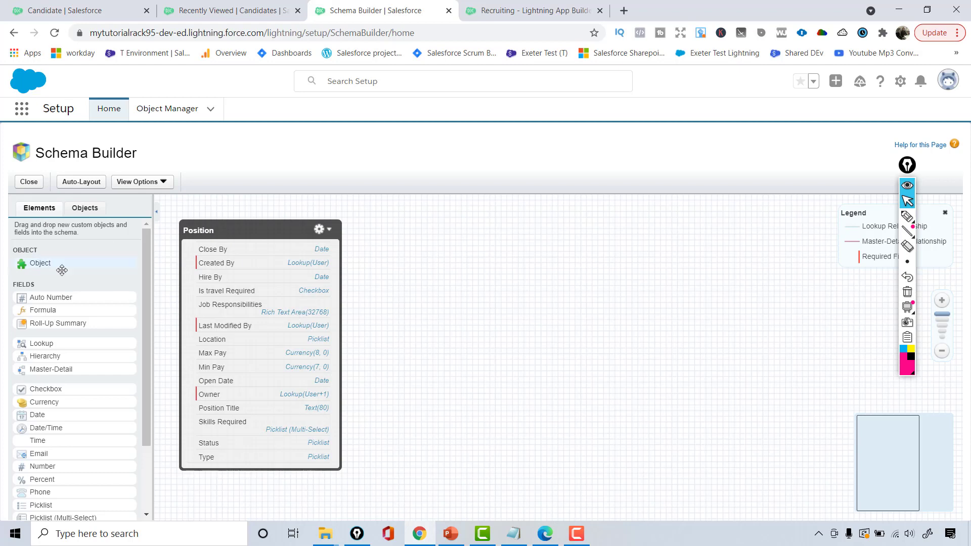
# Search 'can' in the Objects list and add Candidate to the canvas
pyautogui.click(84, 208)
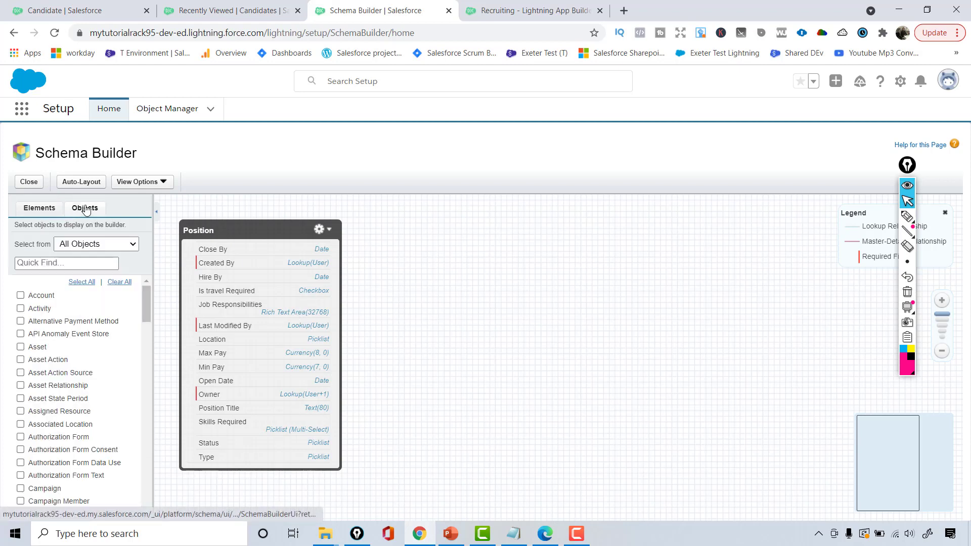
pyautogui.click(56, 264)
pyautogui.write('can')
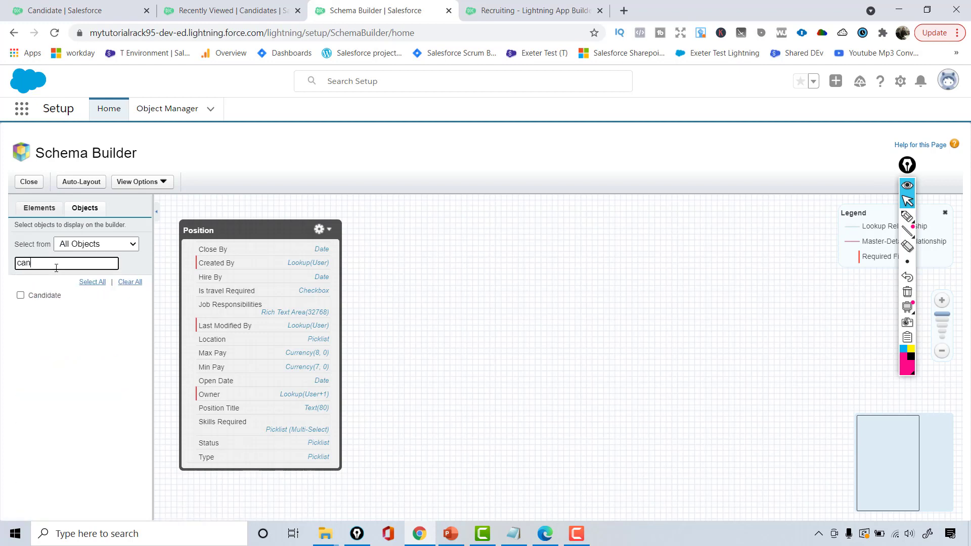
pyautogui.click(22, 296)
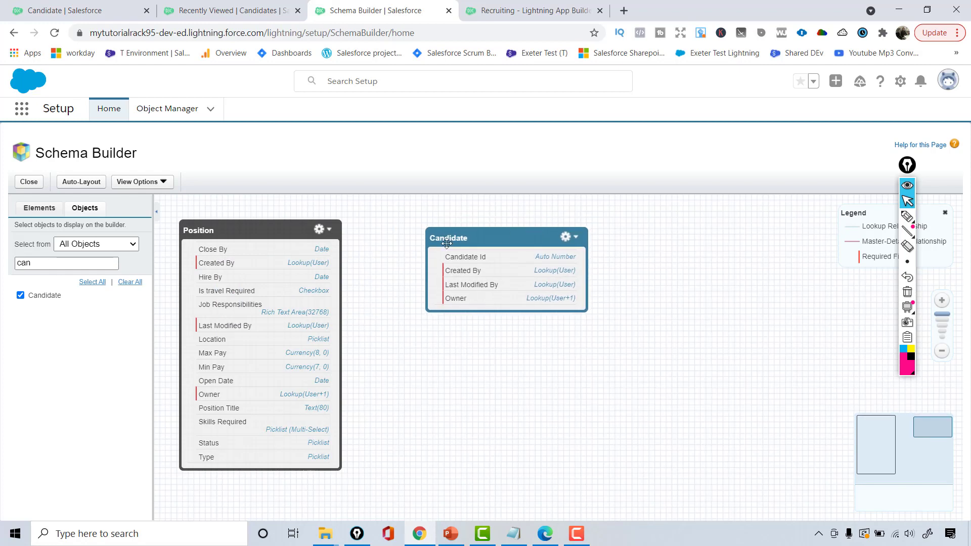
# Search 'pos', remove Position from the canvas, clear the search and return to Elements
pyautogui.doubleClick(21, 263)
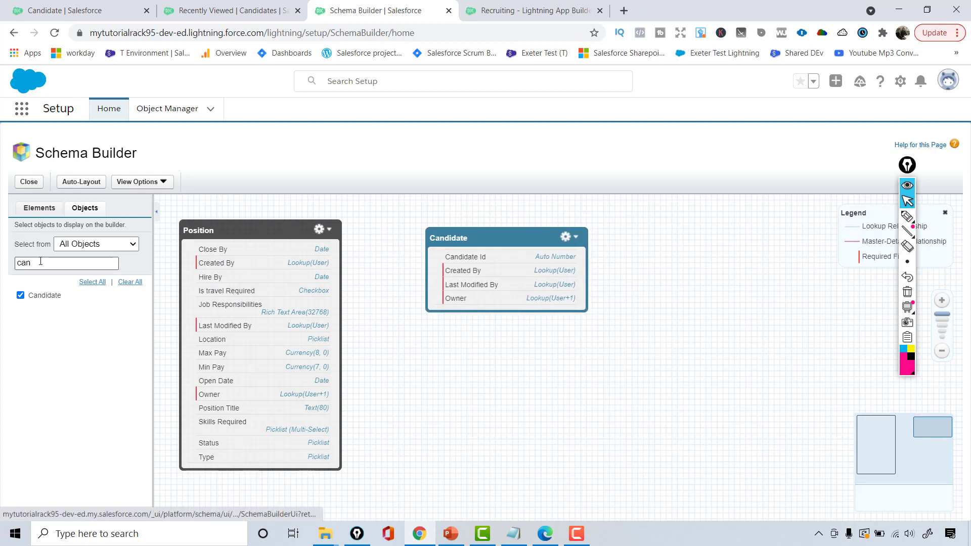
pyautogui.write('pos')
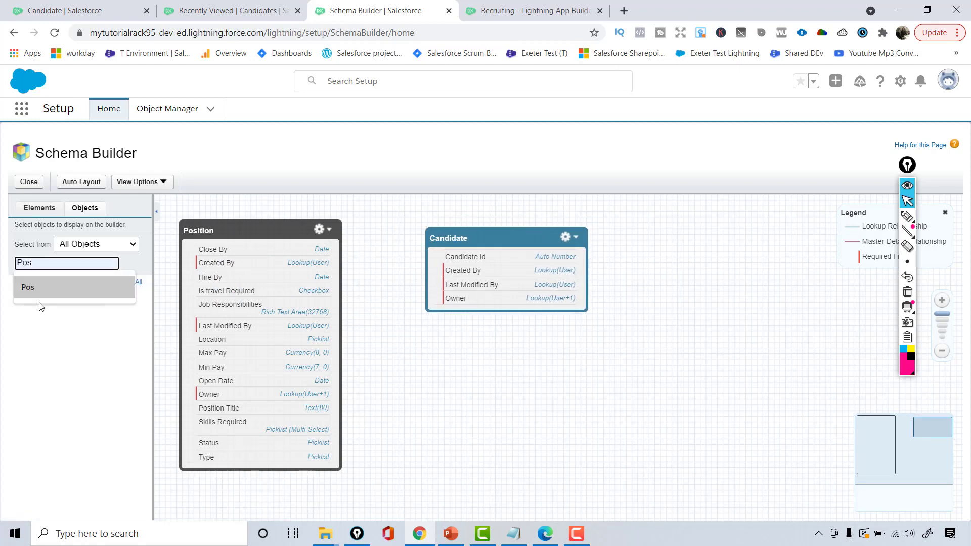
pyautogui.click(25, 297)
pyautogui.click(24, 297)
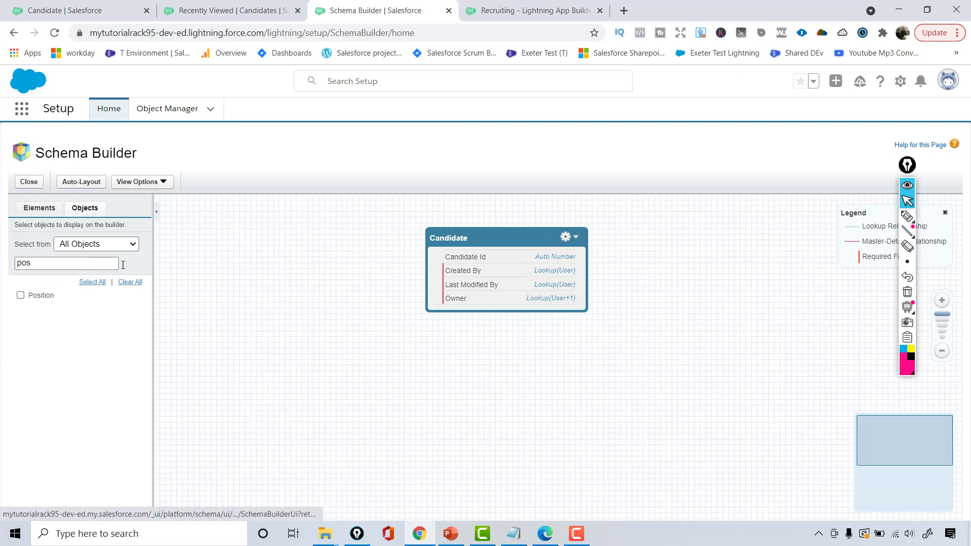
pyautogui.moveTo(44, 268); pyautogui.dragTo(2, 265)
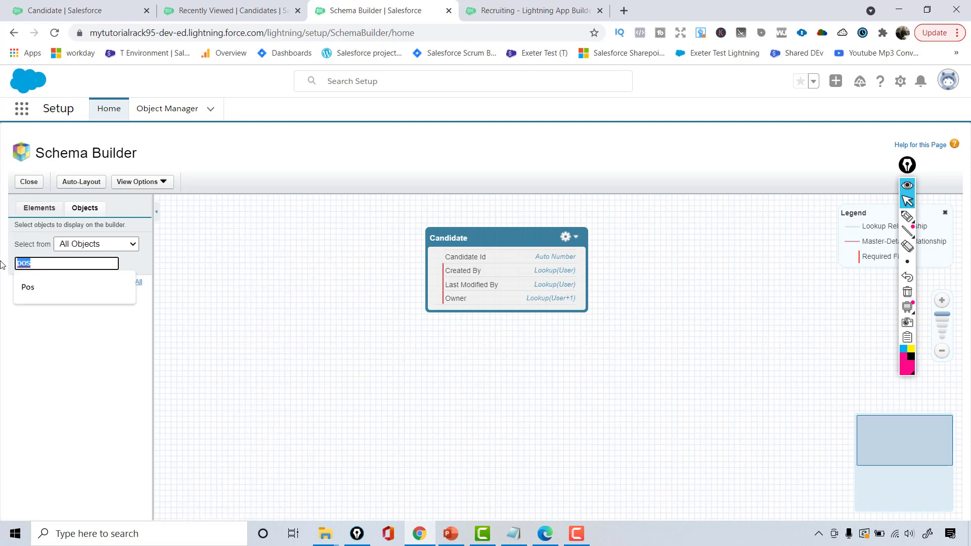
pyautogui.press('BackSpace')
pyautogui.click(49, 213)
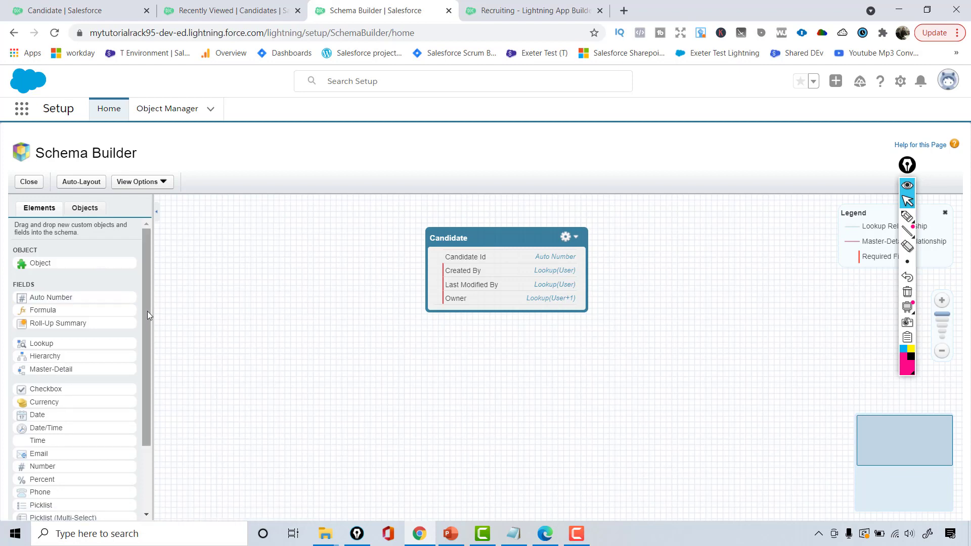
# Add a First Name text field of length 50 to Candidate and save it
pyautogui.moveTo(147, 311); pyautogui.dragTo(150, 396)
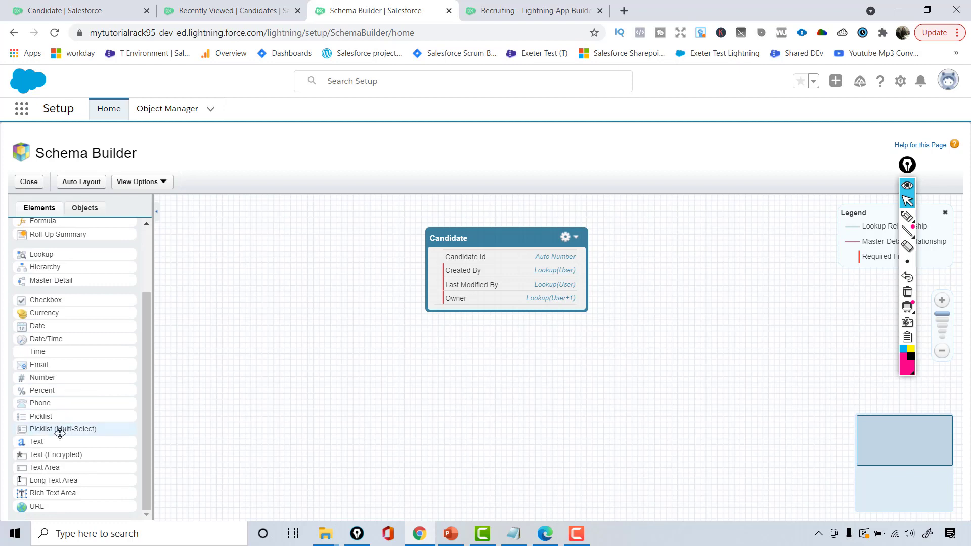
pyautogui.moveTo(54, 441); pyautogui.dragTo(494, 269)
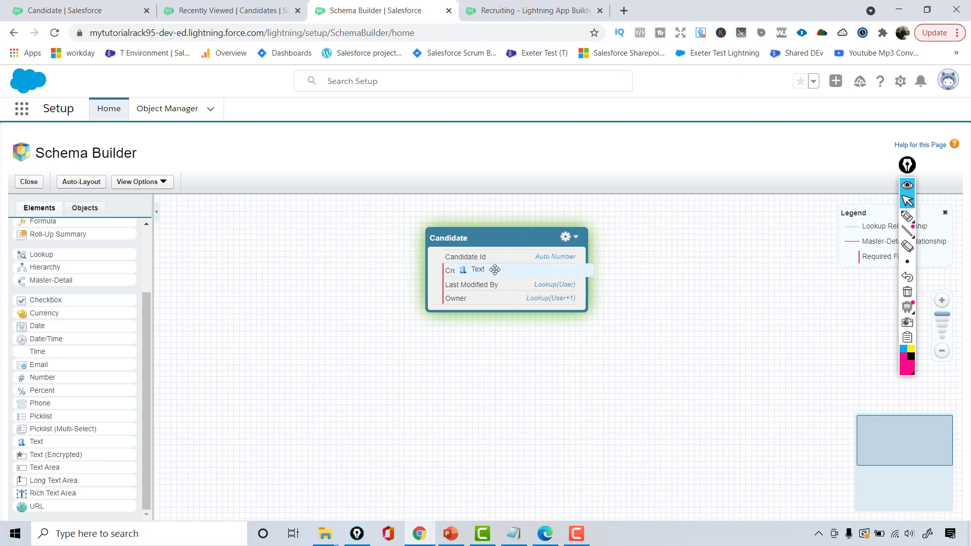
pyautogui.moveTo(494, 269); pyautogui.dragTo(495, 269)
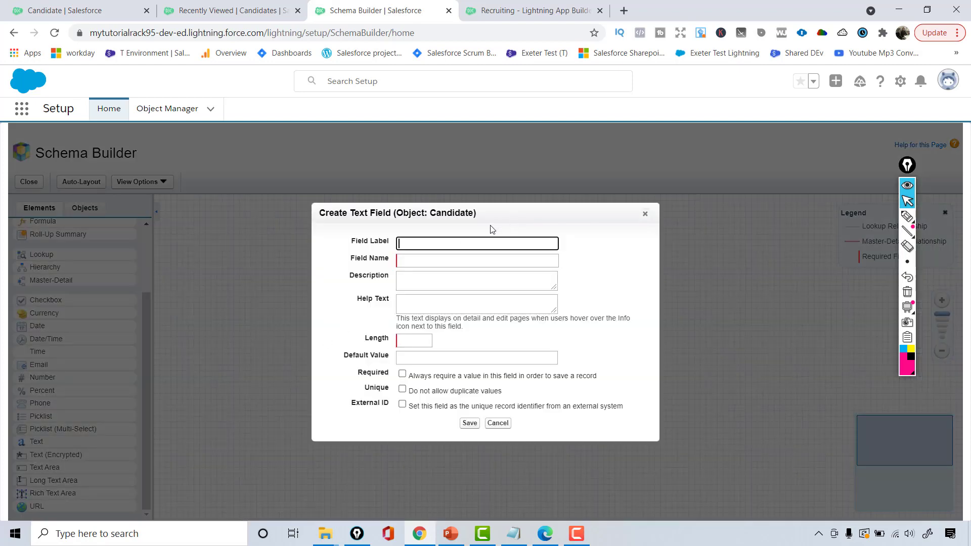
pyautogui.click(437, 244)
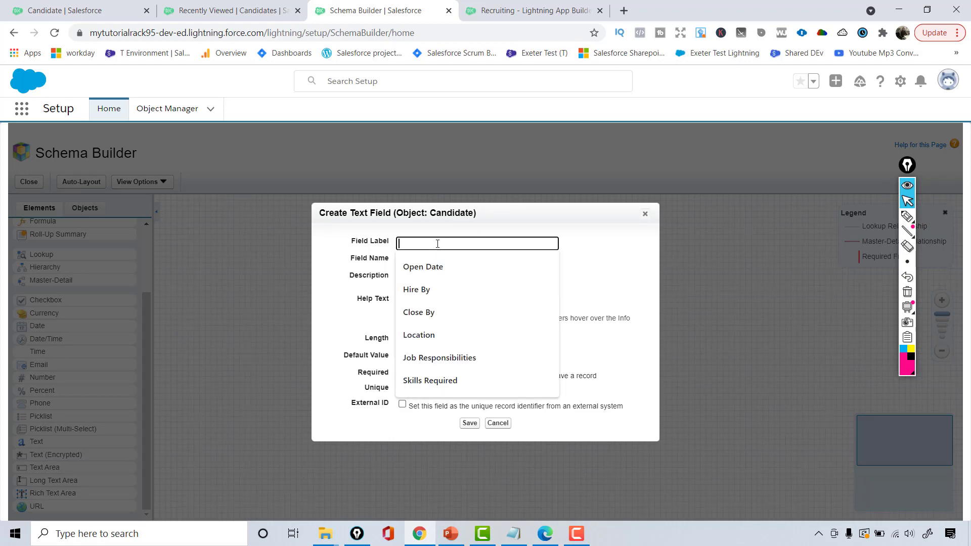
pyautogui.write('First Name')
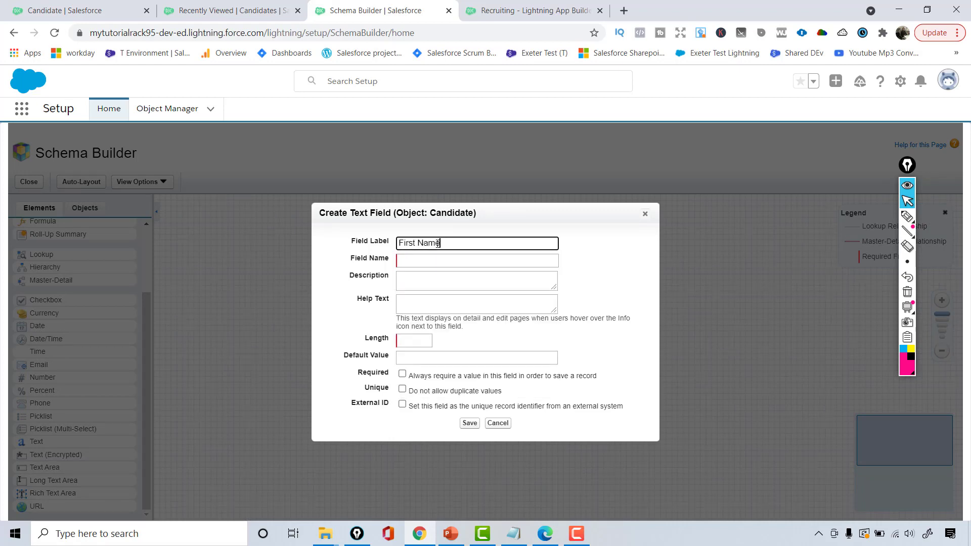
pyautogui.press('Tab')
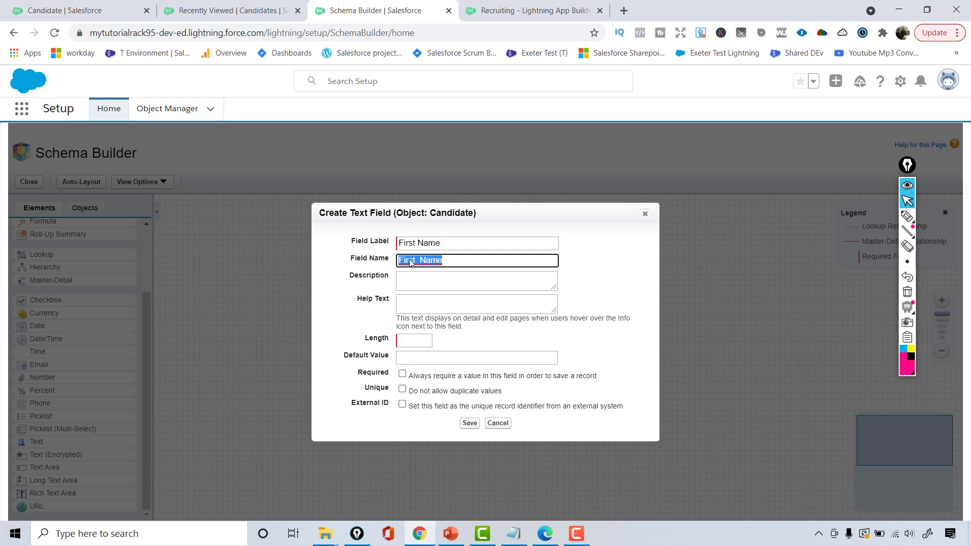
pyautogui.click(405, 340)
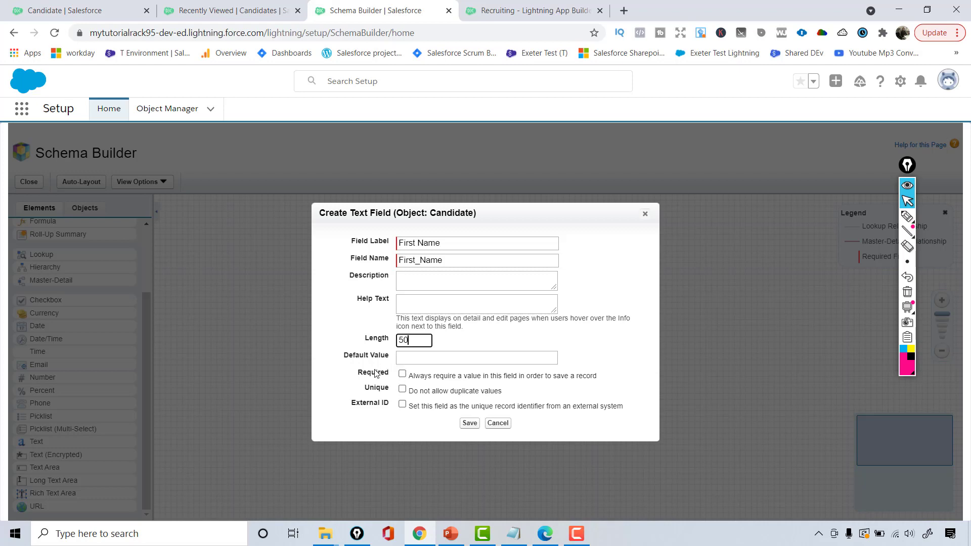
pyautogui.click(469, 423)
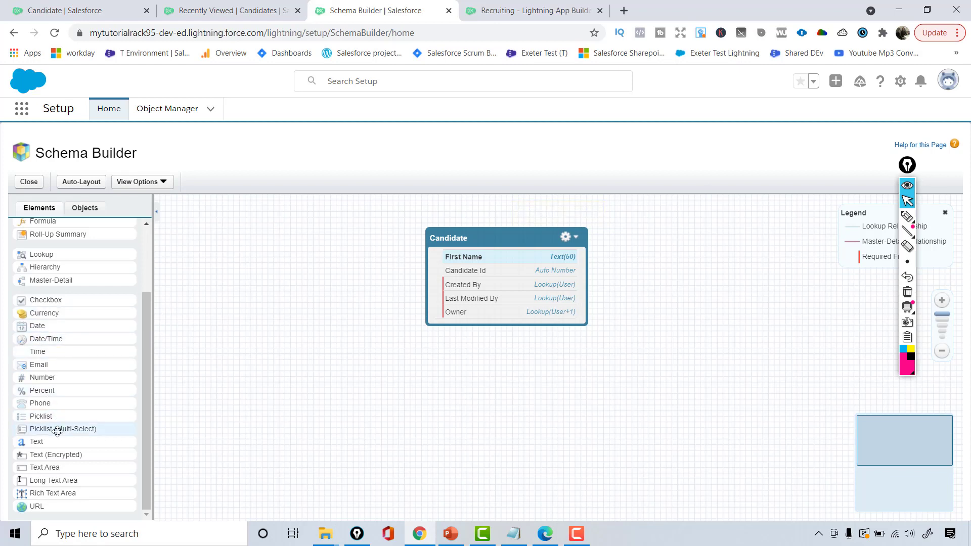
# Add a Last Name text field of length 50 to Candidate and save it
pyautogui.moveTo(78, 442); pyautogui.dragTo(514, 297)
pyautogui.click(416, 246)
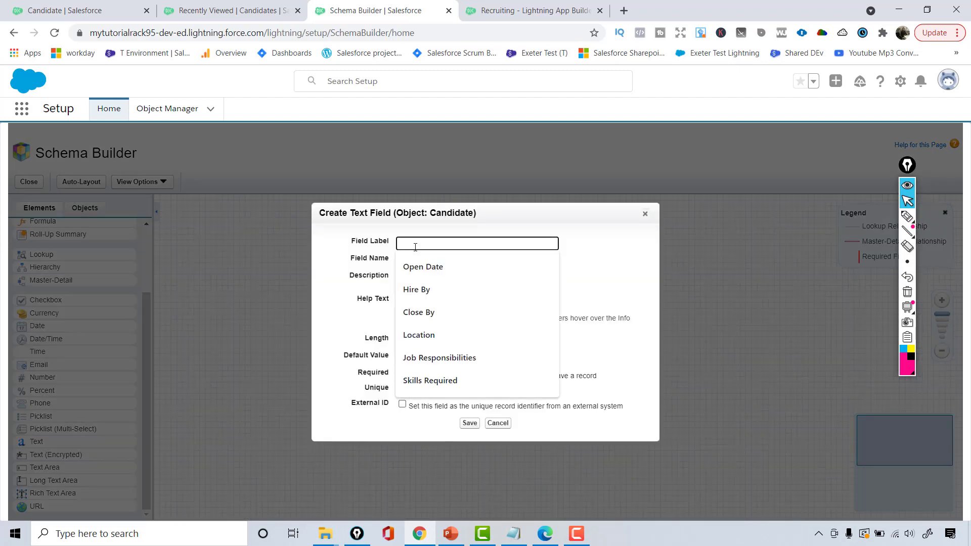
pyautogui.write('Last Name')
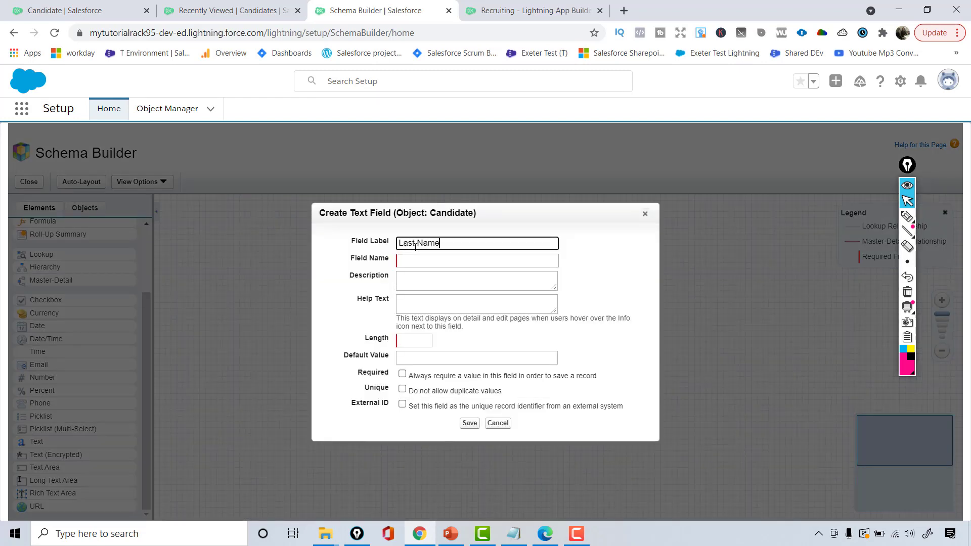
pyautogui.press('Tab')
pyautogui.click(419, 340)
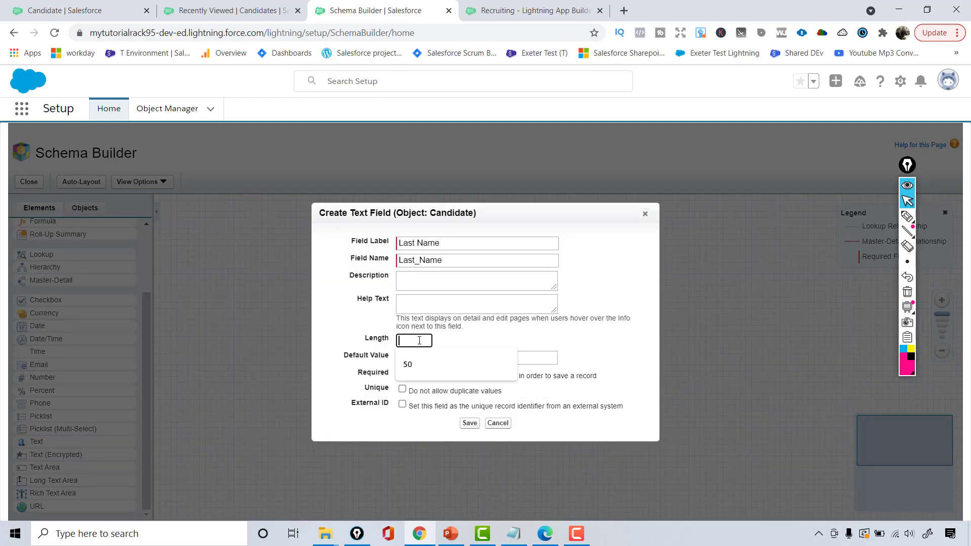
pyautogui.write('50')
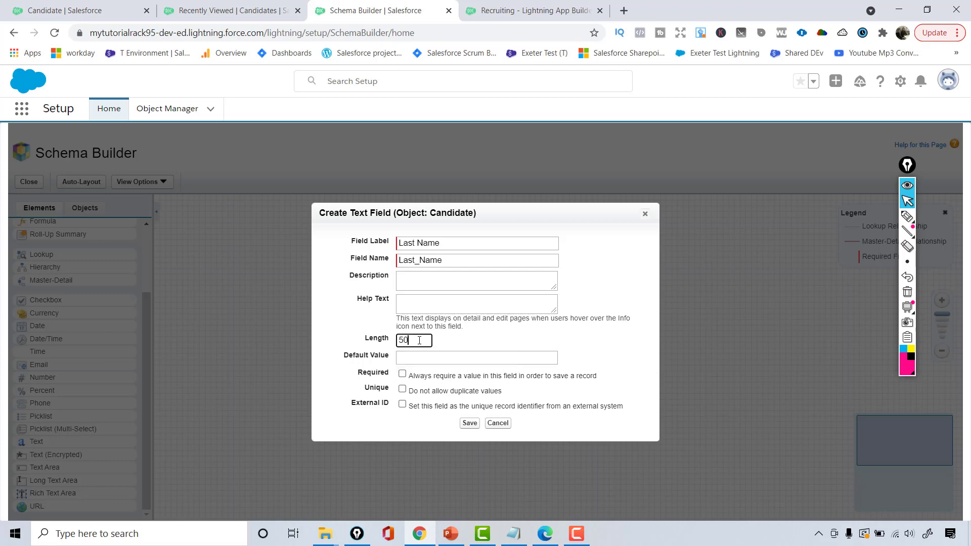
pyautogui.click(470, 423)
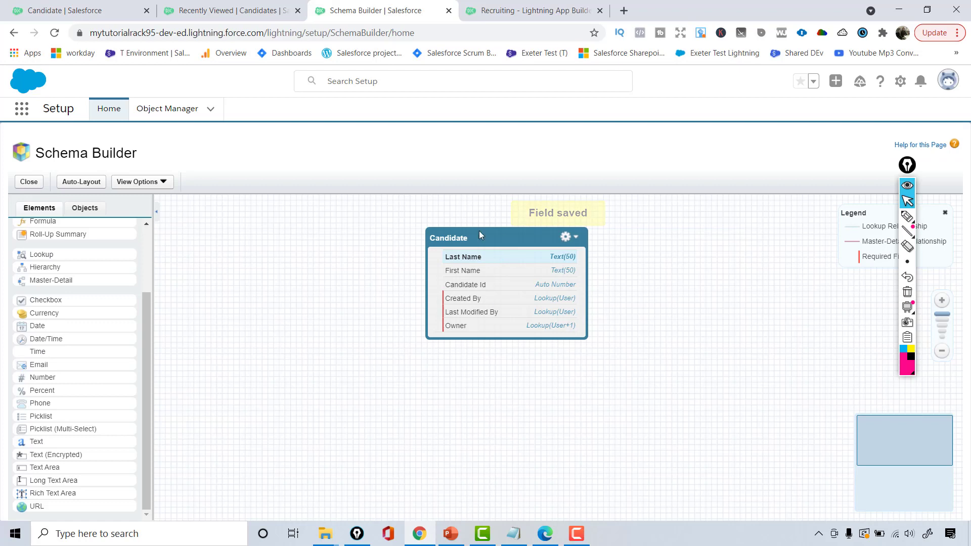
# After checking the field slide, add and save a Phone-type field labelled 'Phone' on Candidate
pyautogui.click(450, 535)
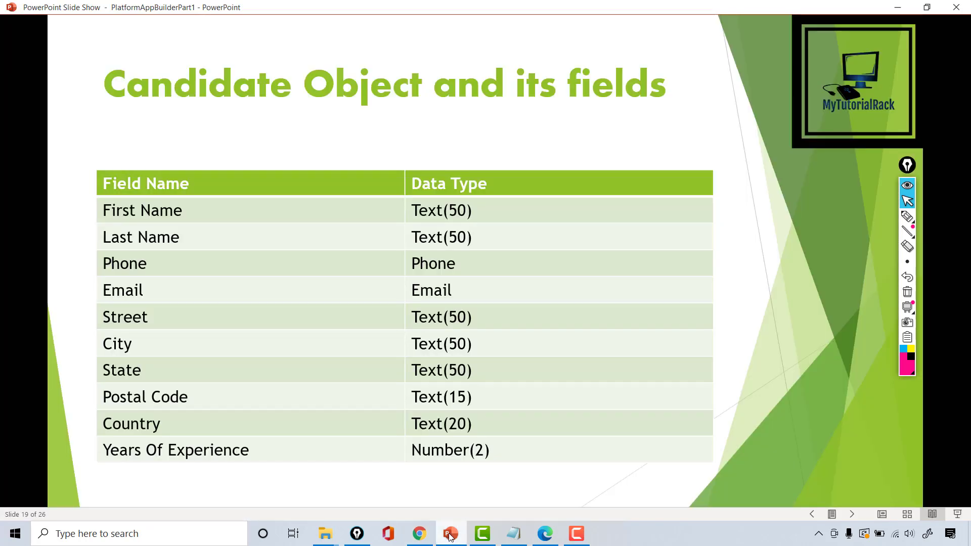
pyautogui.click(450, 535)
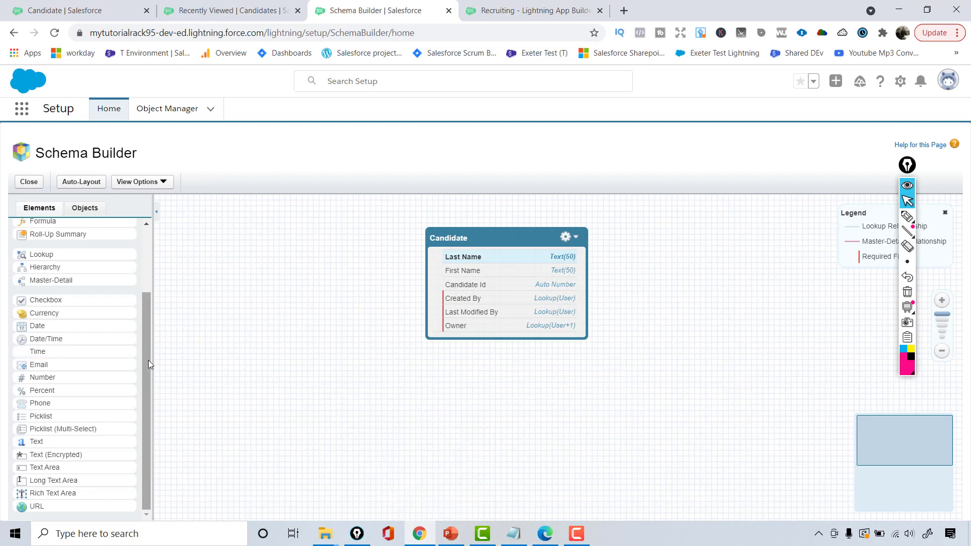
pyautogui.moveTo(460, 302); pyautogui.dragTo(478, 299)
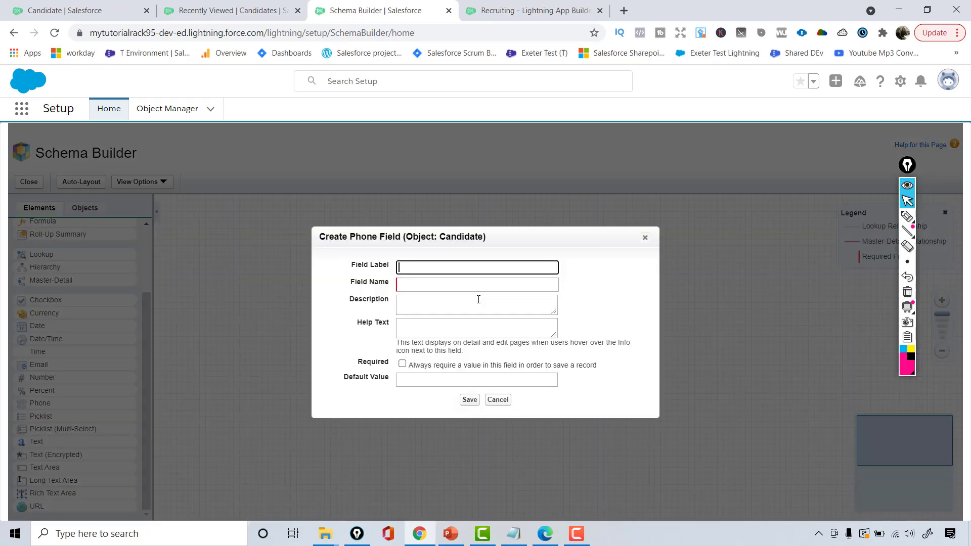
pyautogui.click(455, 273)
pyautogui.write('Phone')
pyautogui.press('Tab')
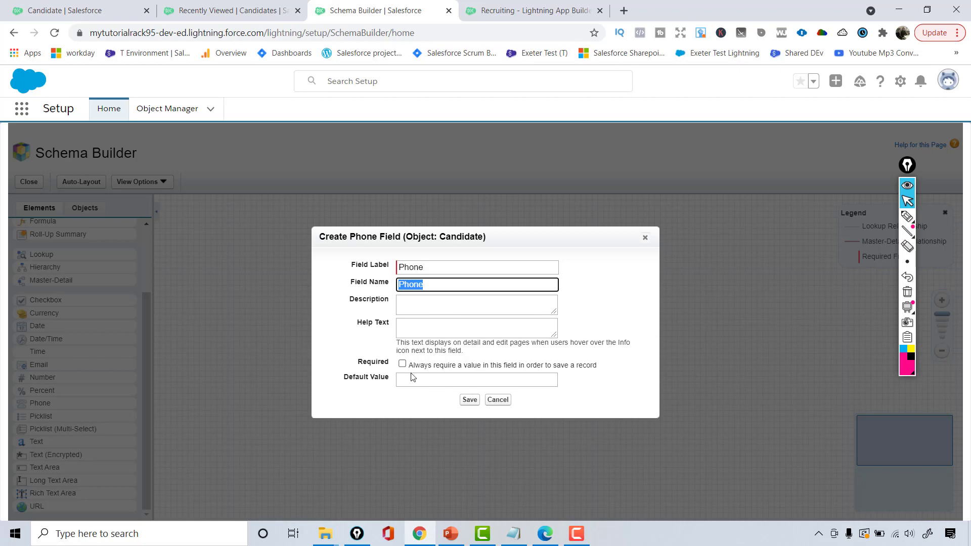
pyautogui.click(469, 400)
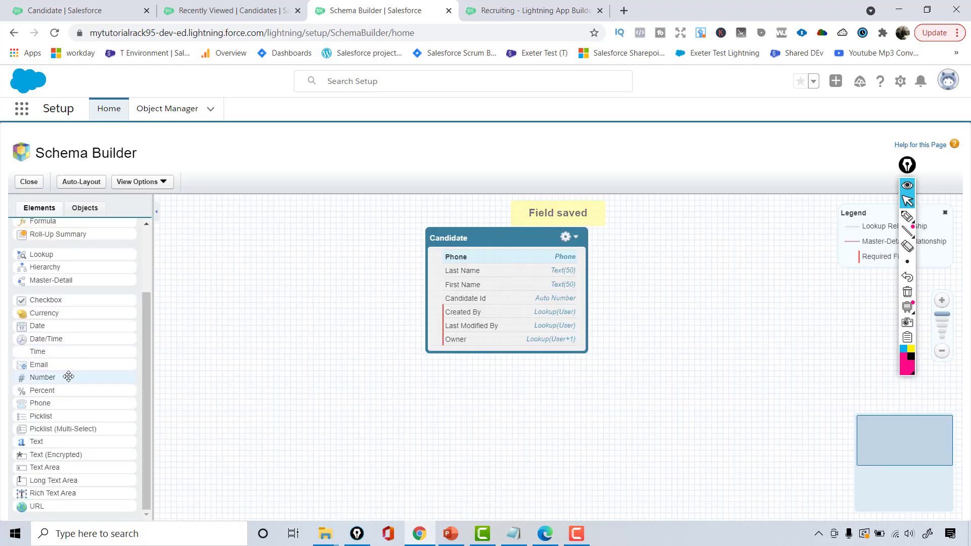
# Add and save an Email-type field labelled 'Email' on Candidate, then return to the browser
pyautogui.moveTo(77, 361); pyautogui.dragTo(495, 301)
pyautogui.click(411, 252)
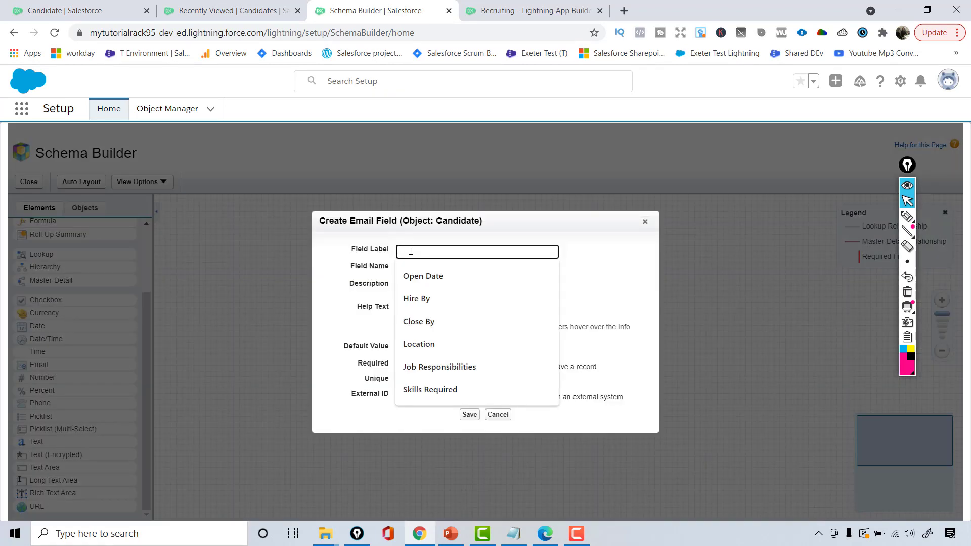
pyautogui.write('Email')
pyautogui.press('Tab')
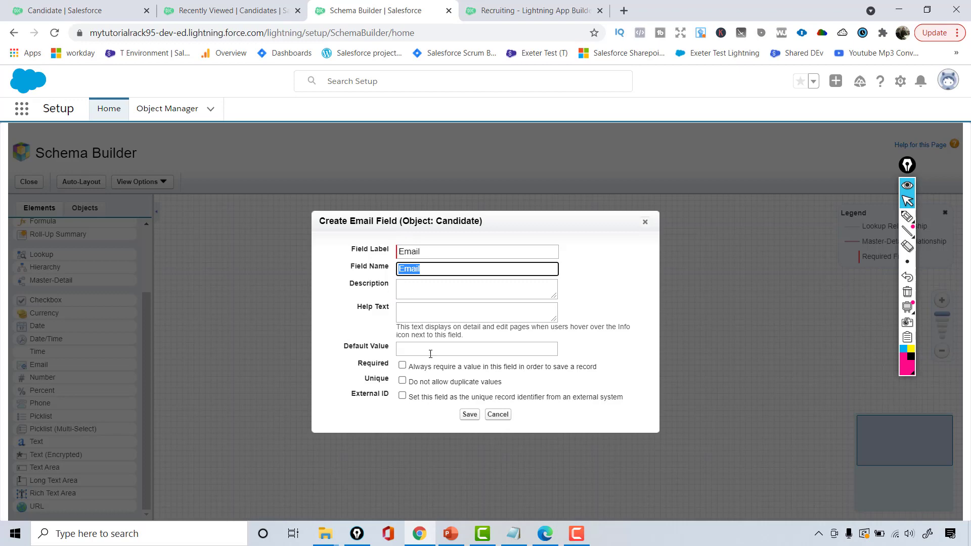
pyautogui.click(471, 415)
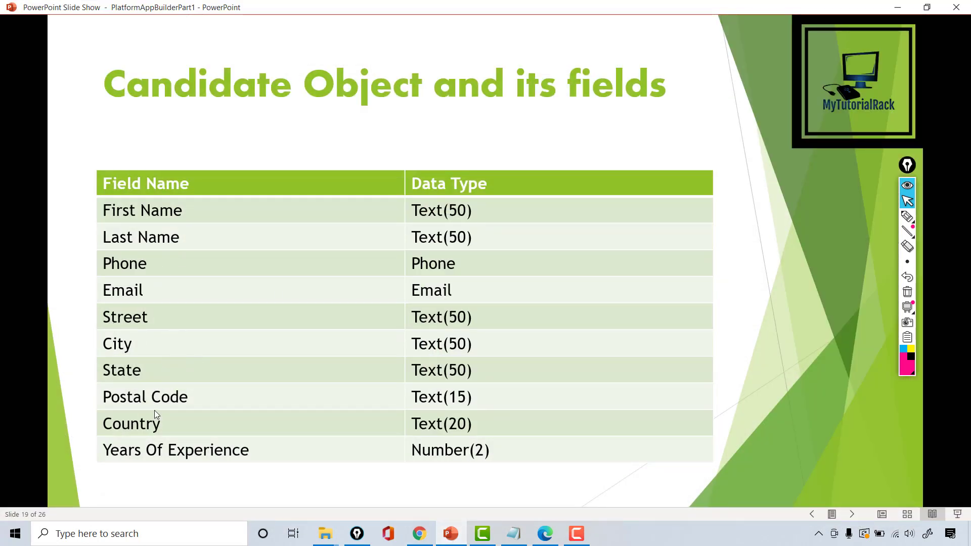
pyautogui.click(418, 536)
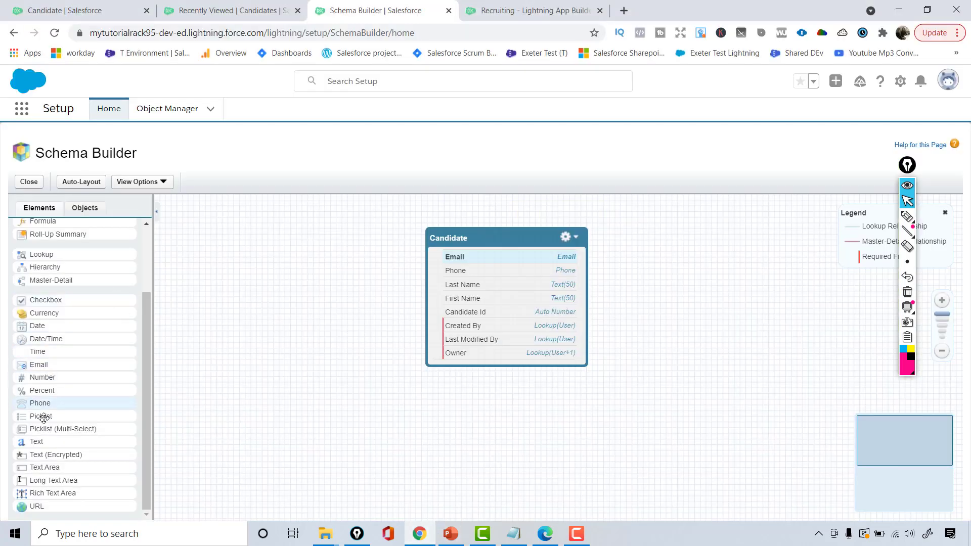
# Add a Street text field of length 50 to Candidate and save it
pyautogui.moveTo(36, 442); pyautogui.dragTo(489, 342)
pyautogui.write('Street')
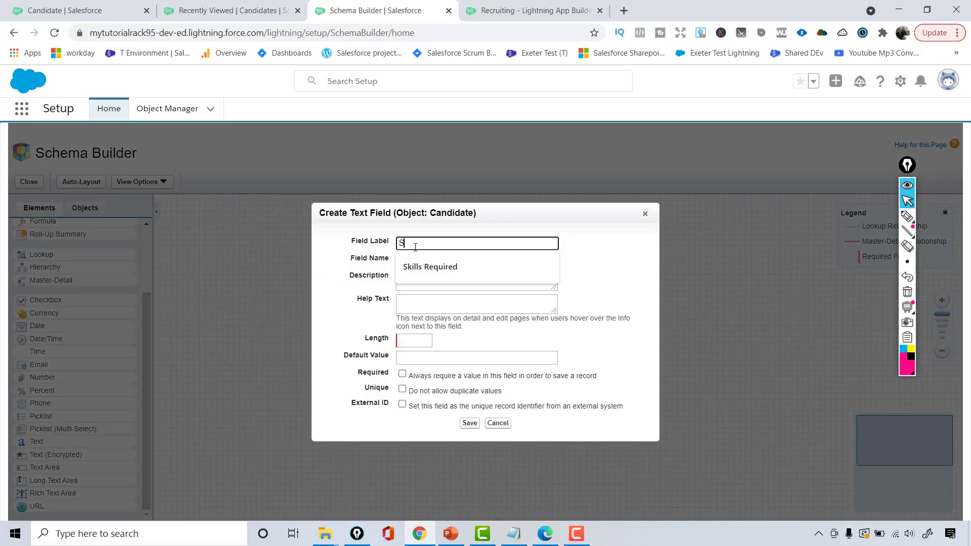
pyautogui.click(420, 260)
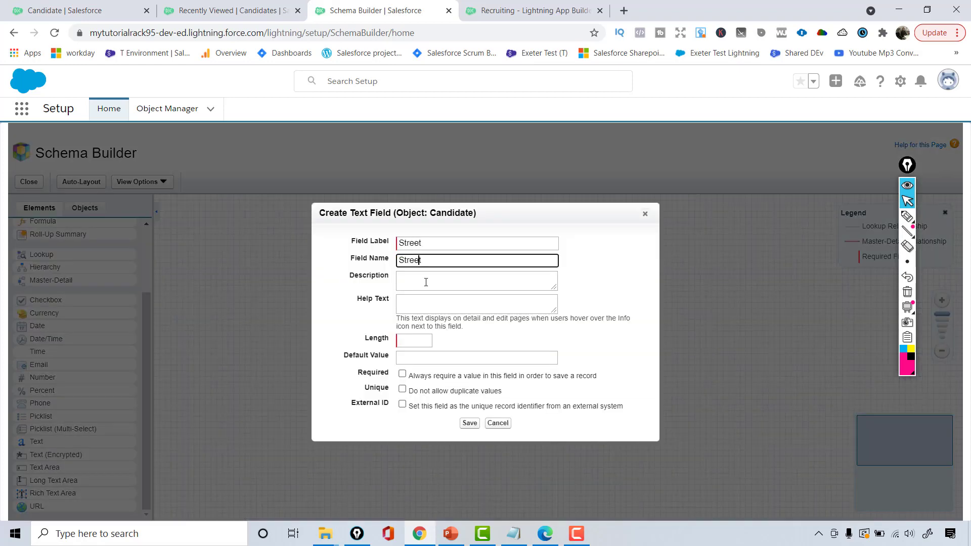
pyautogui.click(416, 346)
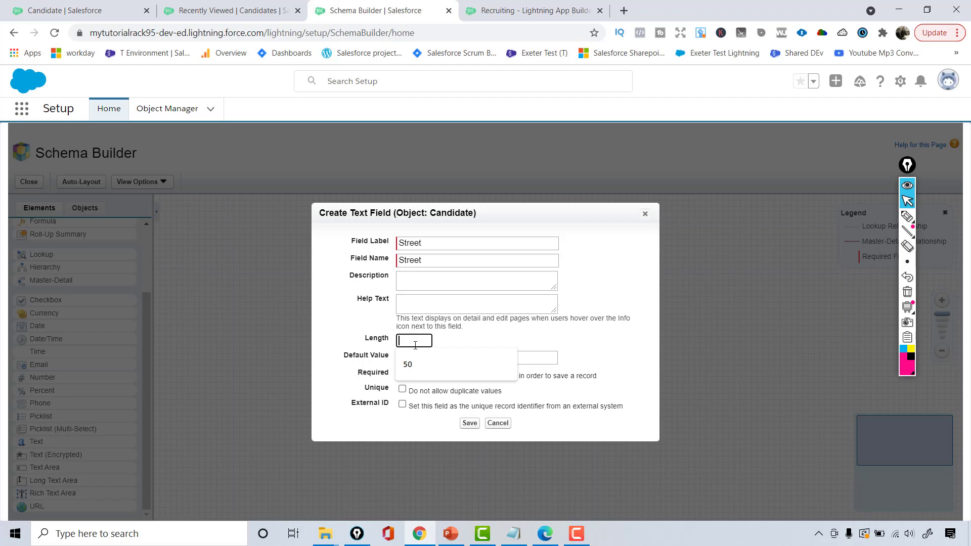
pyautogui.write('50')
pyautogui.click(469, 422)
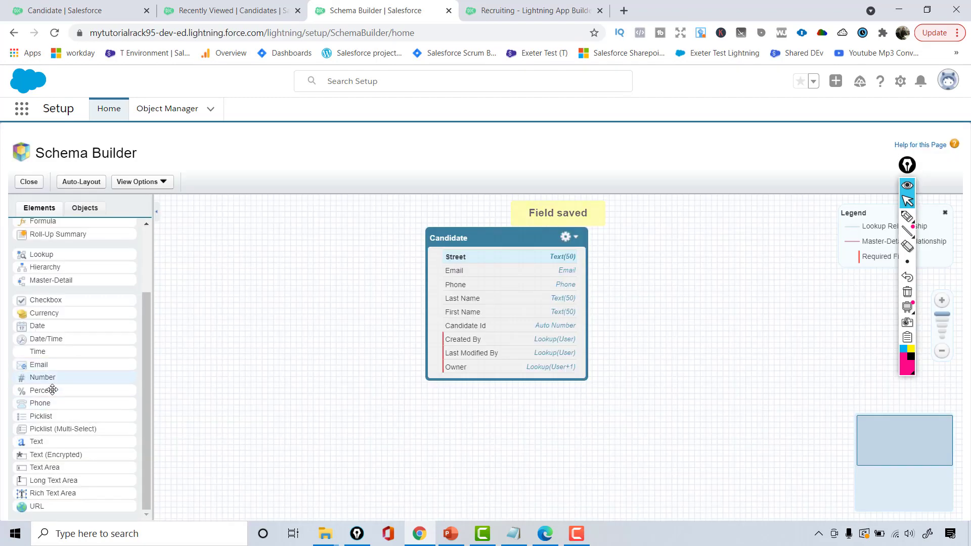
# Add a City text field of length 50 to Candidate and save it
pyautogui.moveTo(50, 441); pyautogui.dragTo(521, 325)
pyautogui.press('Tab')
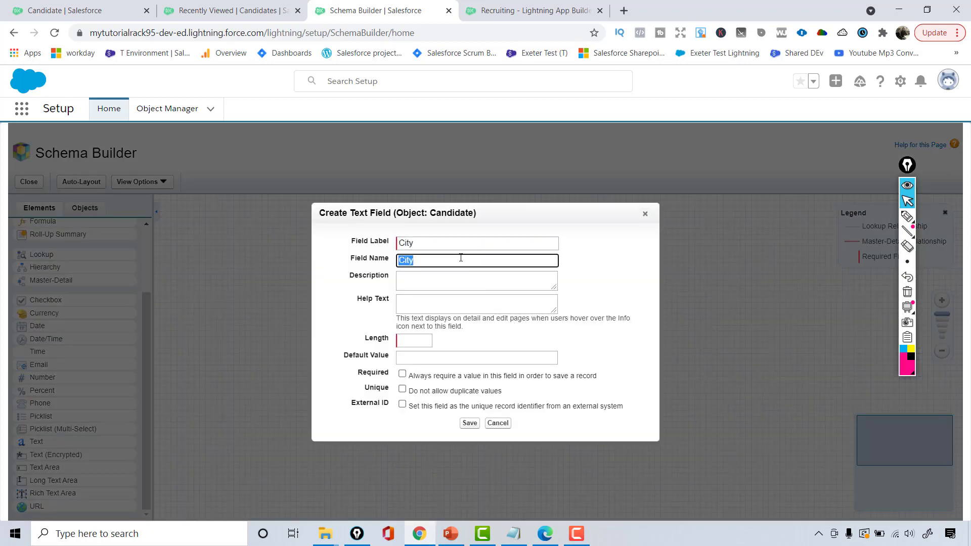
pyautogui.click(405, 340)
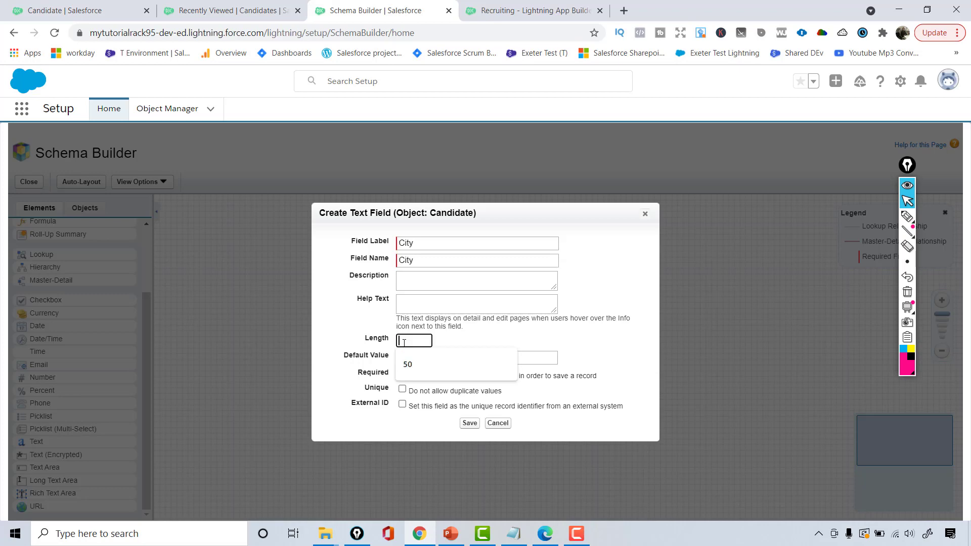
pyautogui.write('50')
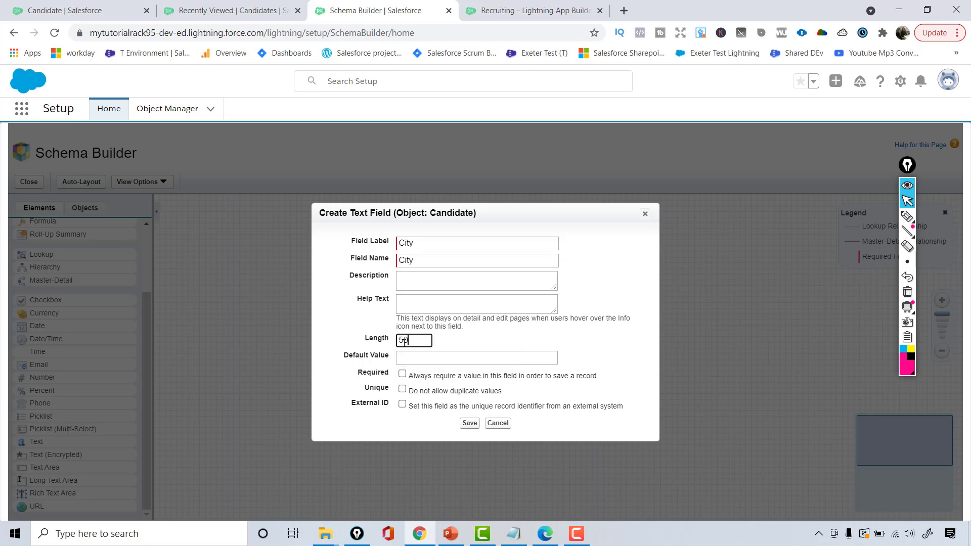
pyautogui.click(471, 424)
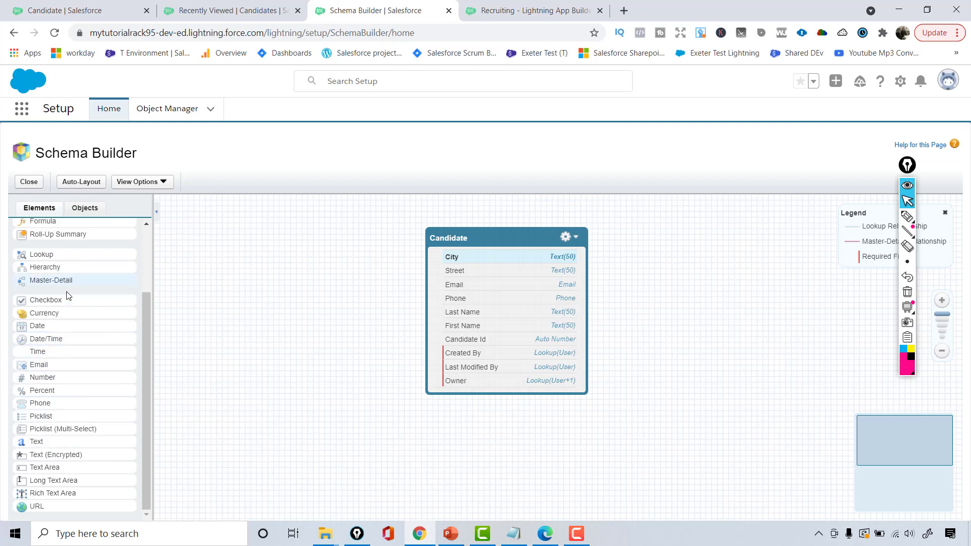
# Drop a Picklist field onto Candidate and label it 'State'
pyautogui.scroll(1, 145, 414)
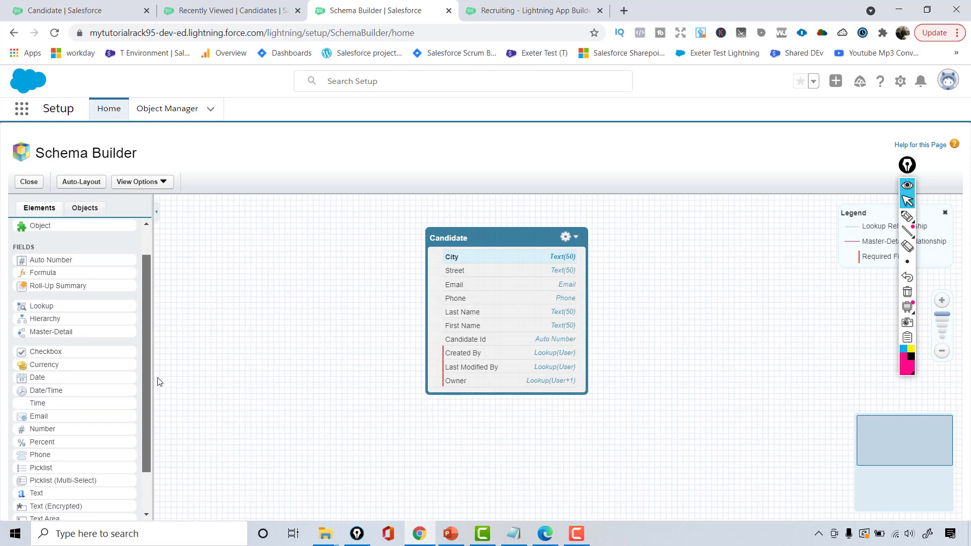
pyautogui.scroll(-1, 152, 385)
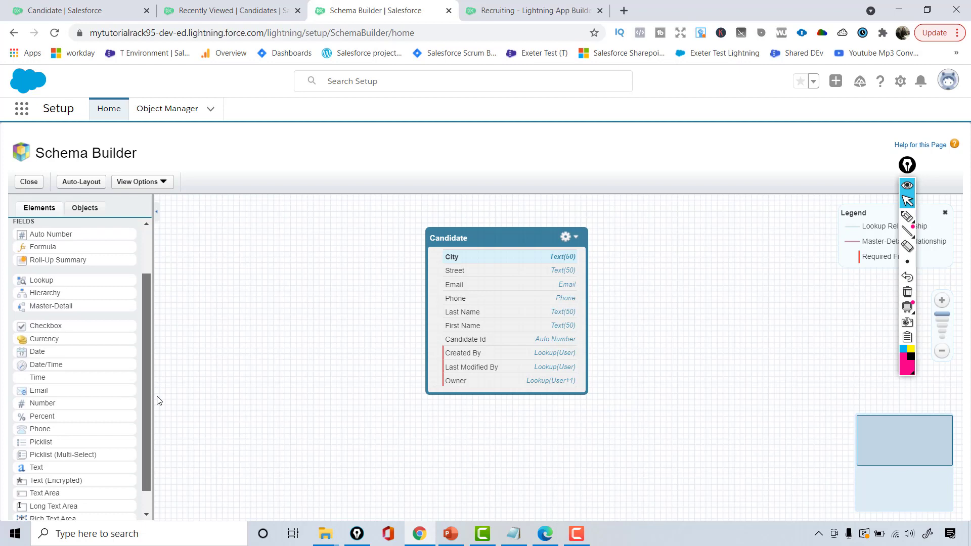
pyautogui.moveTo(42, 445); pyautogui.dragTo(470, 341)
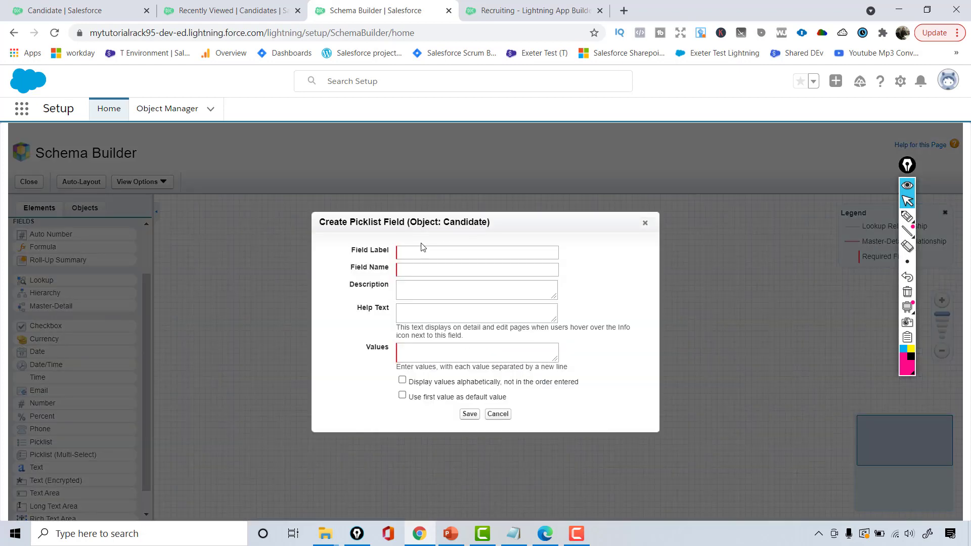
pyautogui.click(417, 255)
pyautogui.write('State')
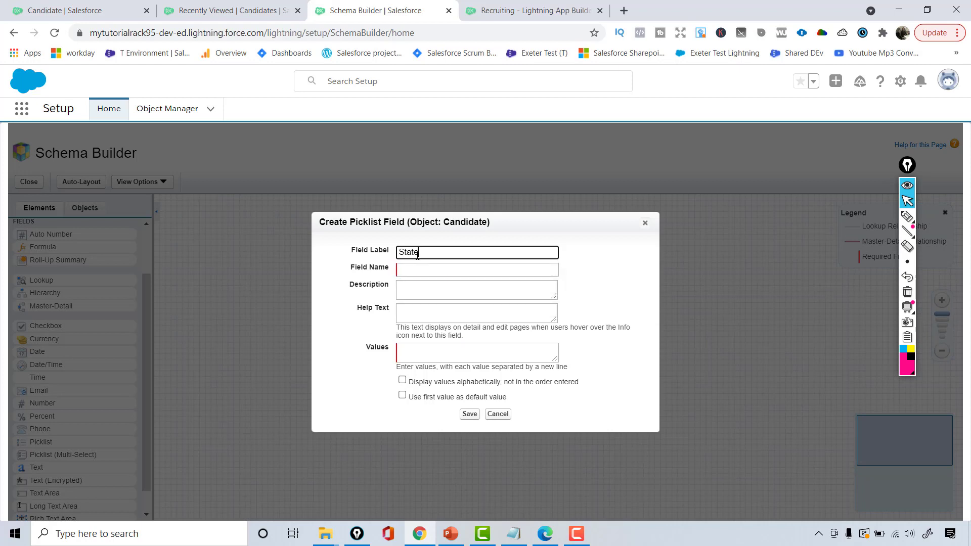
pyautogui.press('Tab')
# Enter the picklist values TX, CO and CA on separate lines and save the field
pyautogui.click(412, 353)
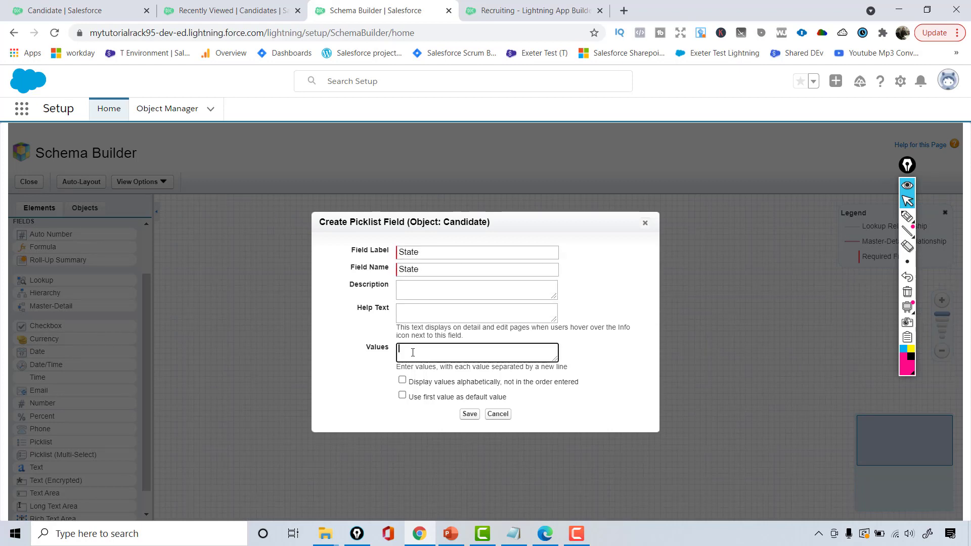
pyautogui.write('TX')
pyautogui.press('Return')
pyautogui.write('CO')
pyautogui.press('Return')
pyautogui.moveTo(555, 359); pyautogui.dragTo(564, 464)
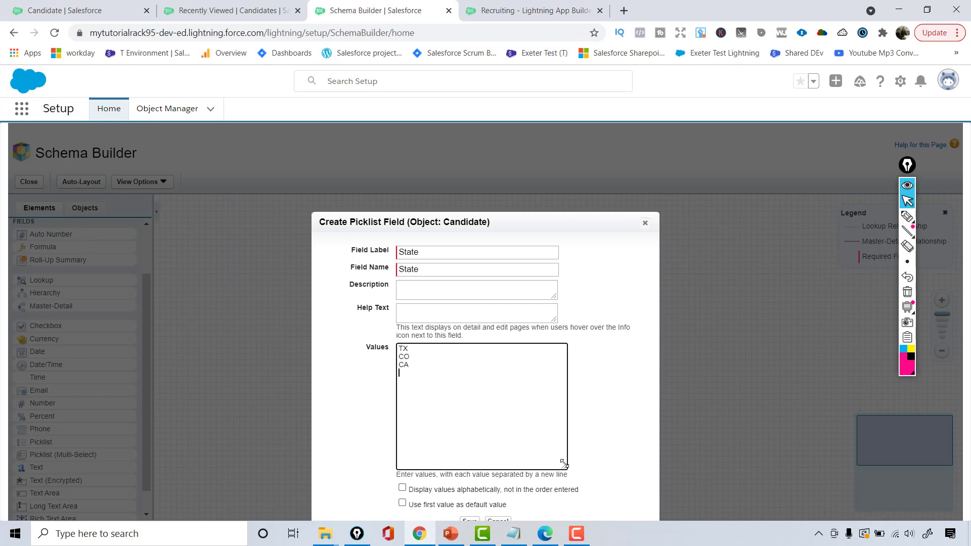
pyautogui.hotkey('ctrl', 'a')
pyautogui.click(470, 519)
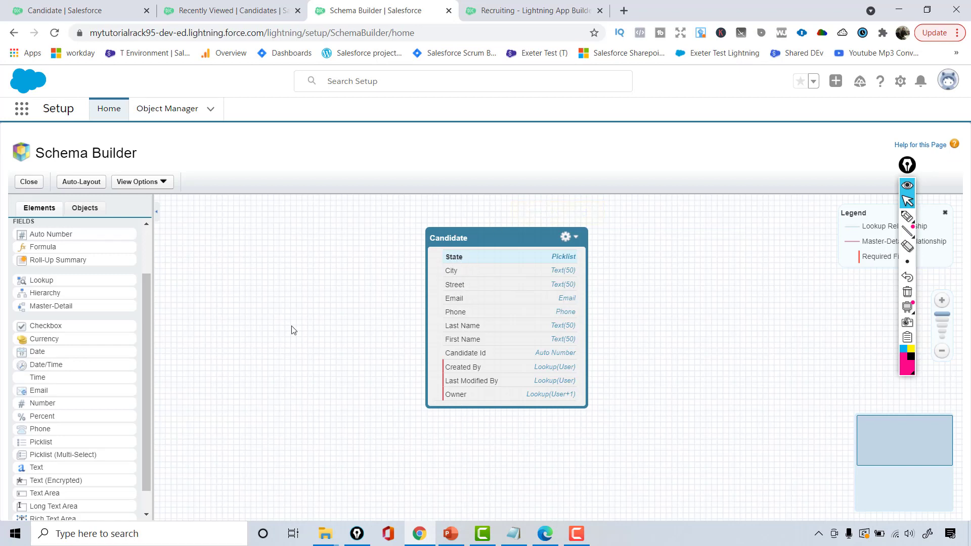
# Add a text field labelled 'Country' with length 3 to Candidate
pyautogui.moveTo(148, 318); pyautogui.dragTo(141, 351)
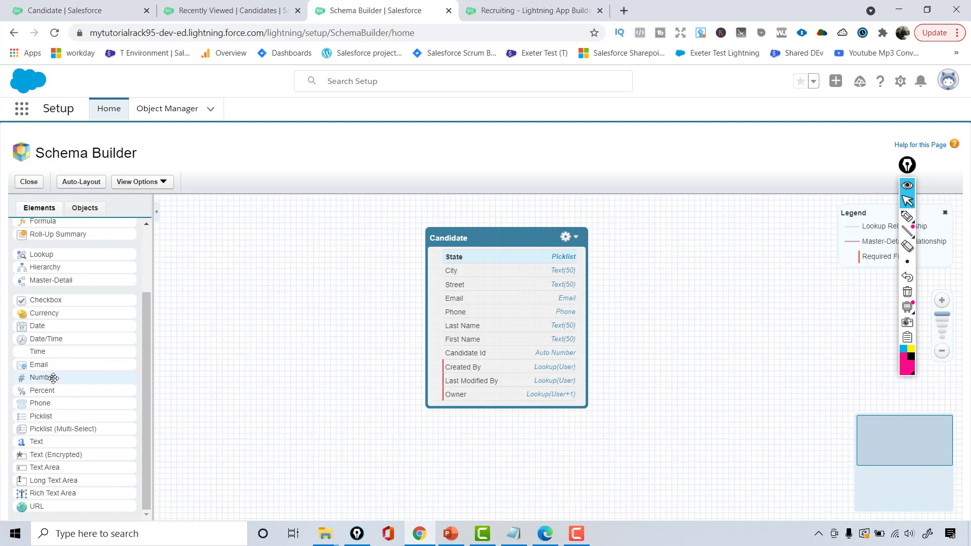
pyautogui.moveTo(44, 443); pyautogui.dragTo(471, 303)
pyautogui.click(460, 243)
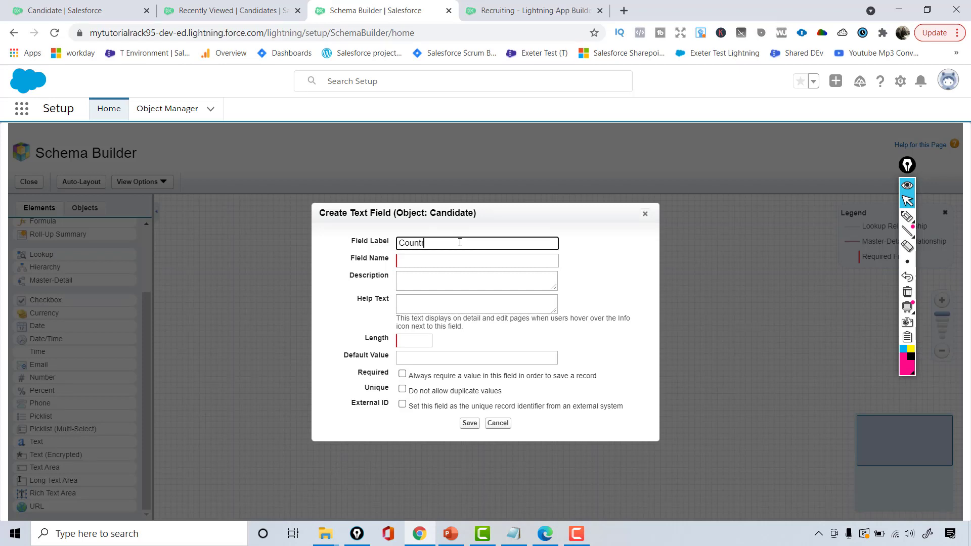
pyautogui.write('Country')
pyautogui.press('Tab')
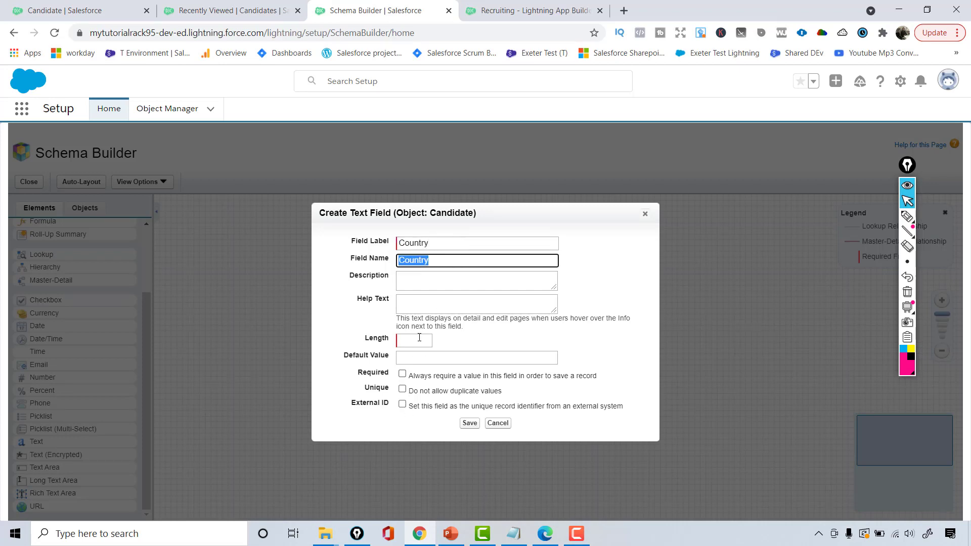
pyautogui.click(420, 339)
pyautogui.write('@')
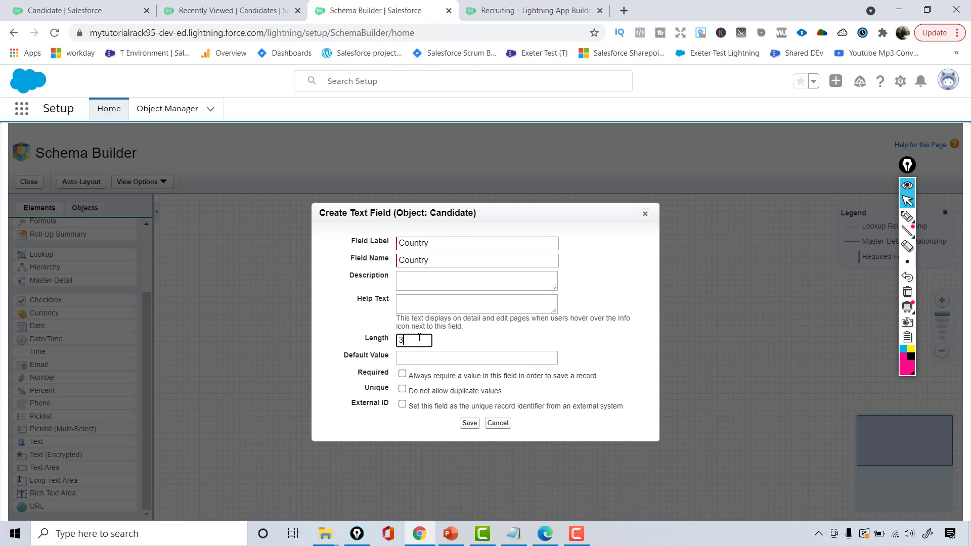
# Give Country the default value 'US' in quotes and save it after correcting the error
pyautogui.click(410, 356)
pyautogui.write('US')
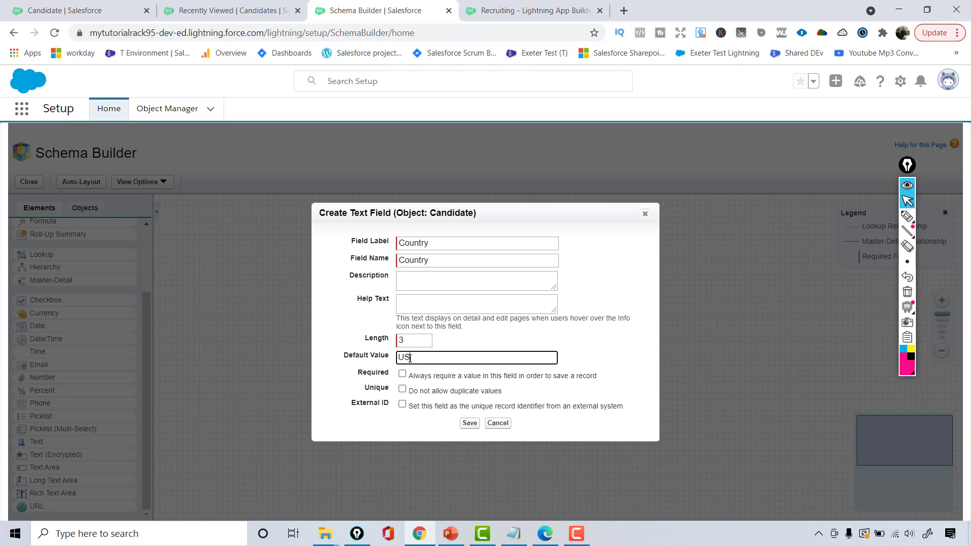
pyautogui.doubleClick(410, 358)
pyautogui.click(466, 423)
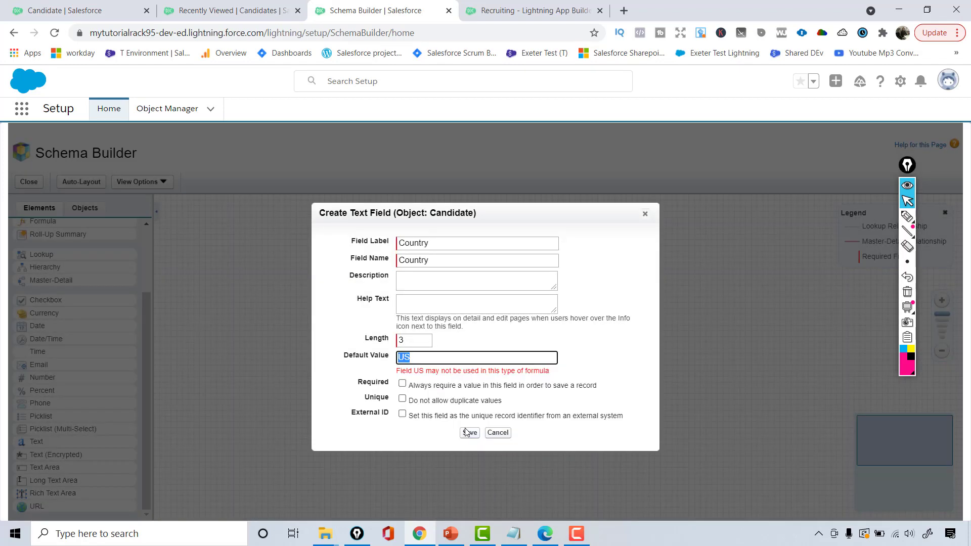
pyautogui.click(401, 357)
pyautogui.click(473, 434)
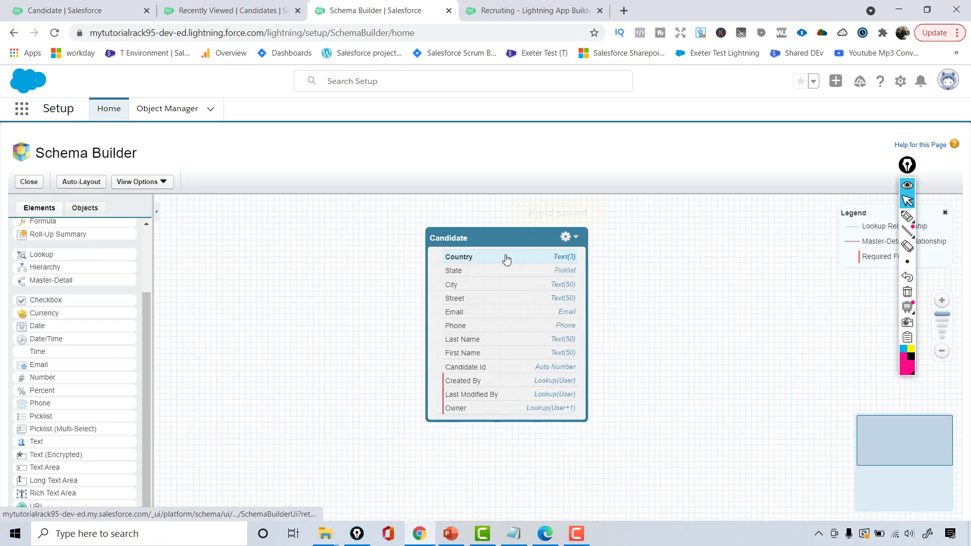
pyautogui.click(470, 257)
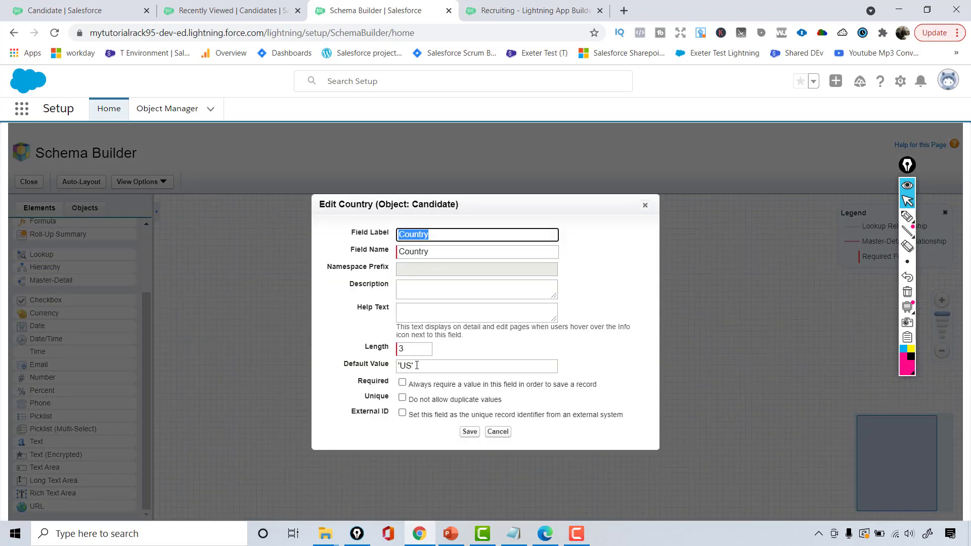
pyautogui.moveTo(417, 365); pyautogui.dragTo(398, 366)
pyautogui.click(401, 366)
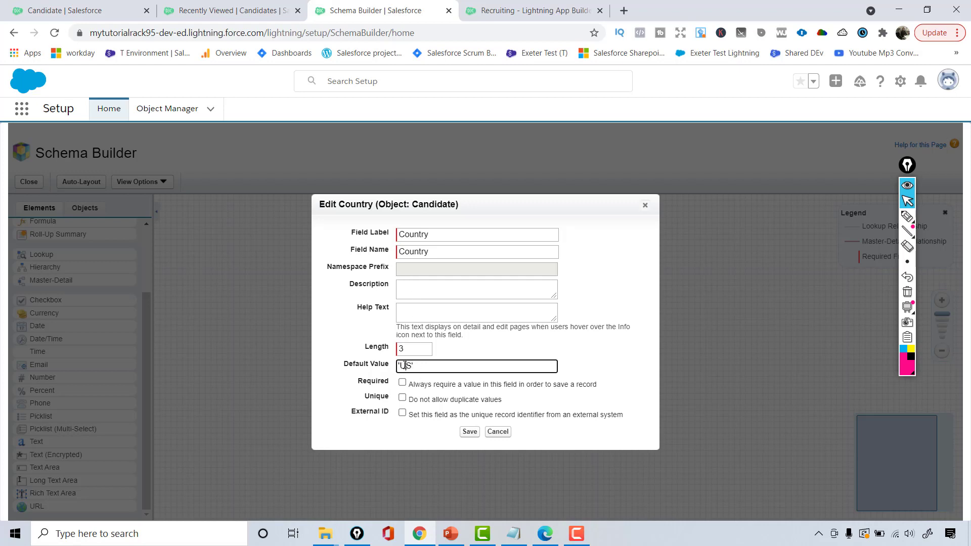
pyautogui.doubleClick(407, 345)
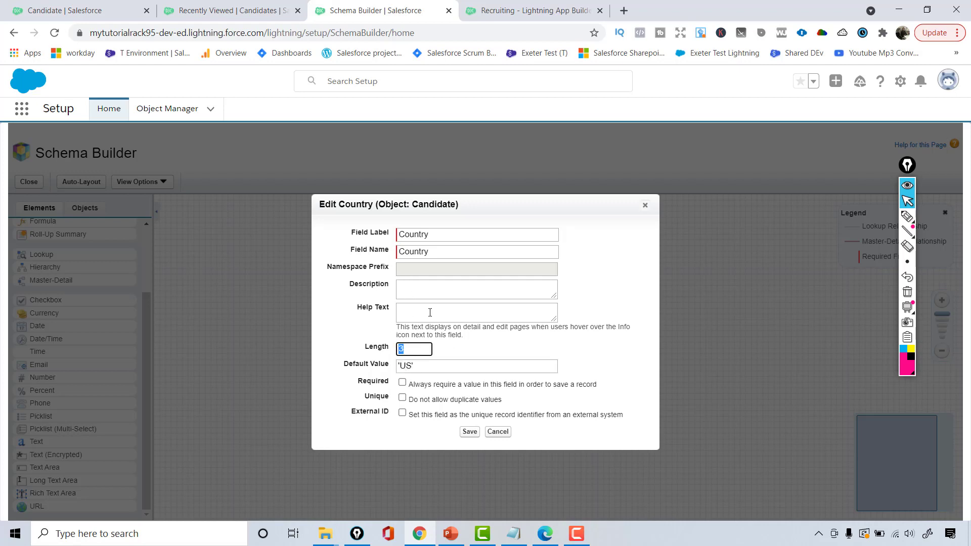
pyautogui.click(469, 431)
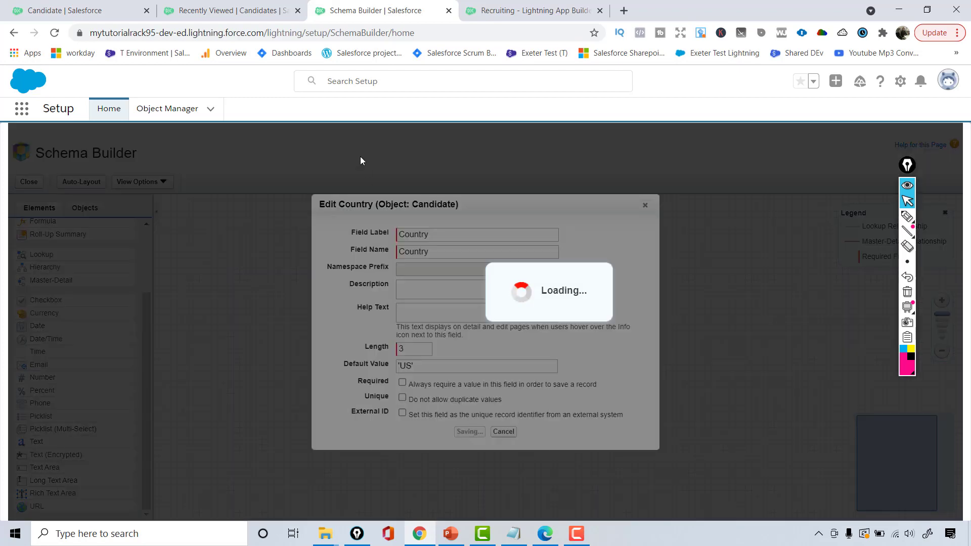